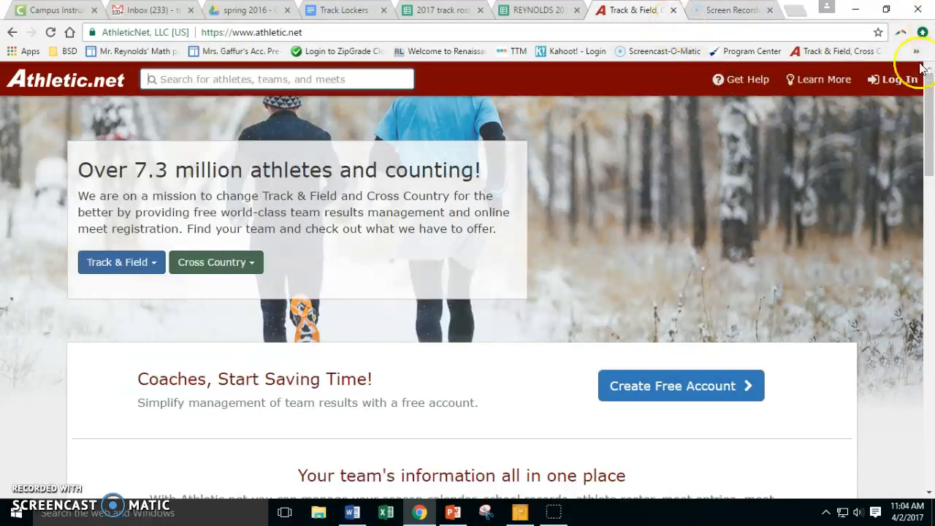
Step: Log in to the coach account with the saved credentials and open the Fairmont MS Track & Field team page
click(903, 81)
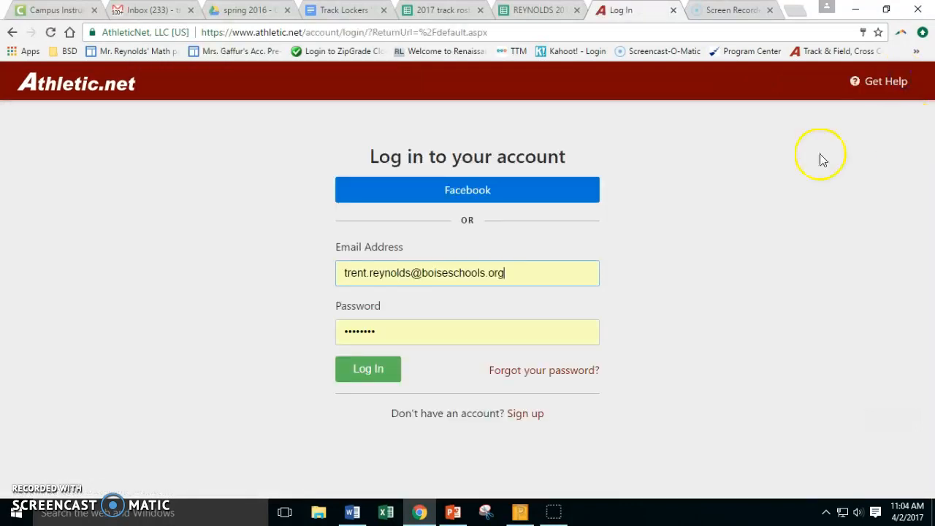
click(380, 372)
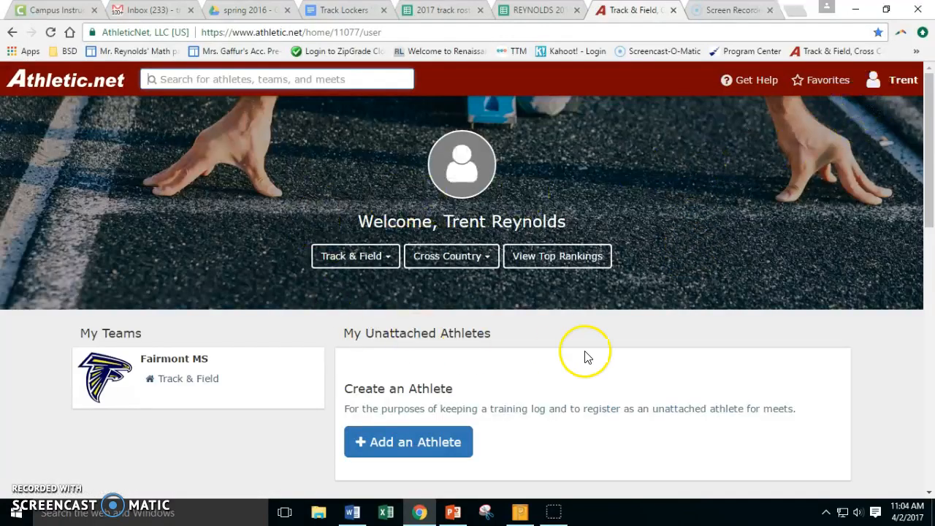
click(179, 386)
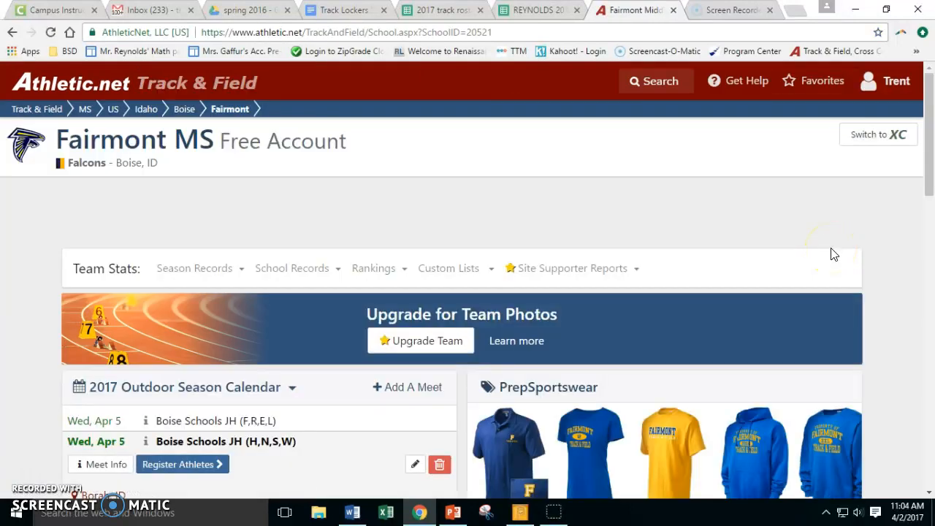
Step: Open athlete registration for the April 5 Boise Schools JH (F,R,E,L) meet from the 2017 Outdoor Season Calendar
scroll(257, 253, down, 3)
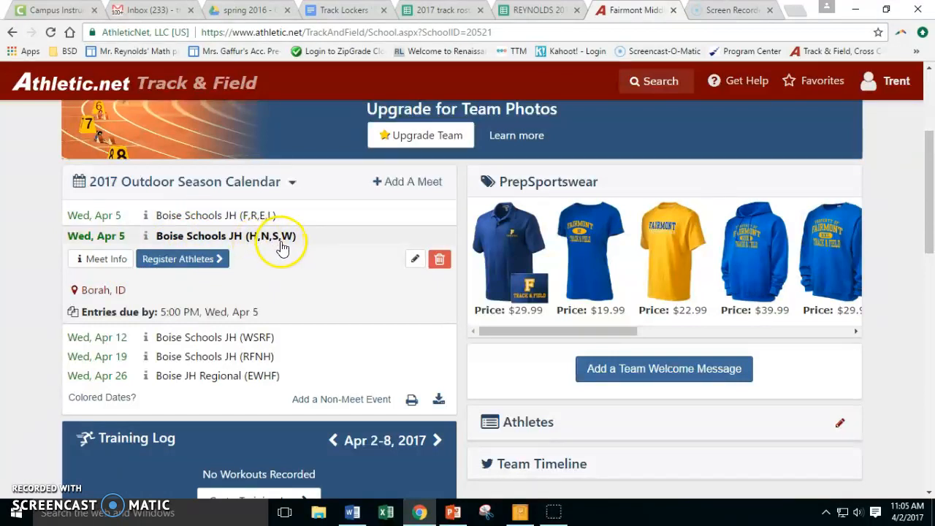
click(257, 220)
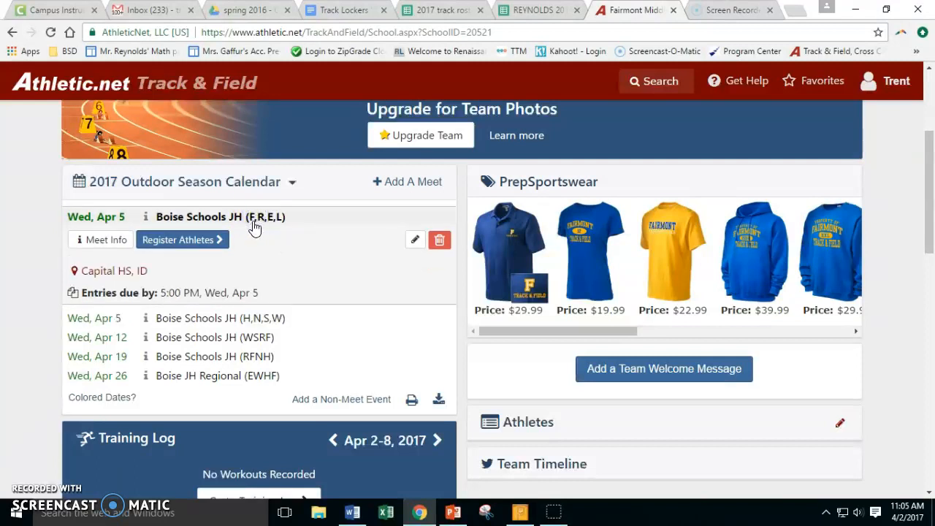
click(183, 241)
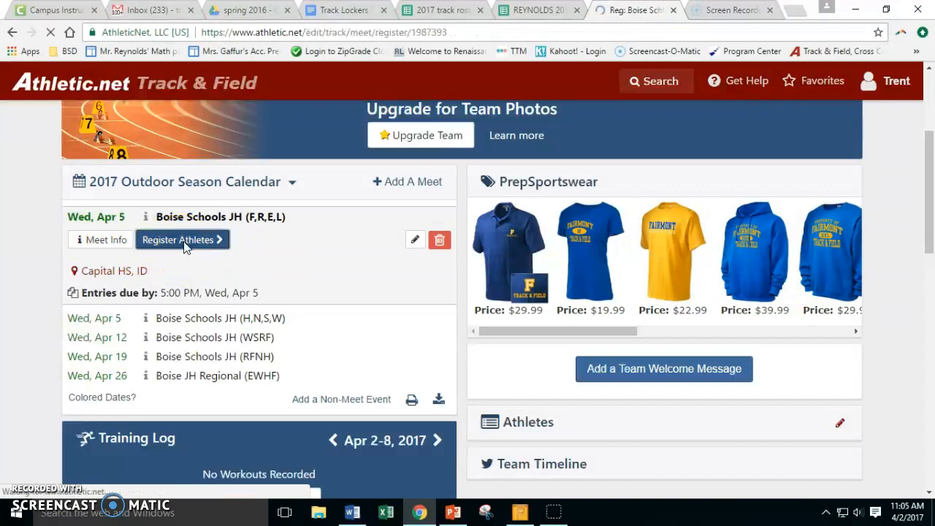
Step: Review the meet's registration overview, including the male and female event lists and the athlete rosters
scroll(424, 245, down, 5)
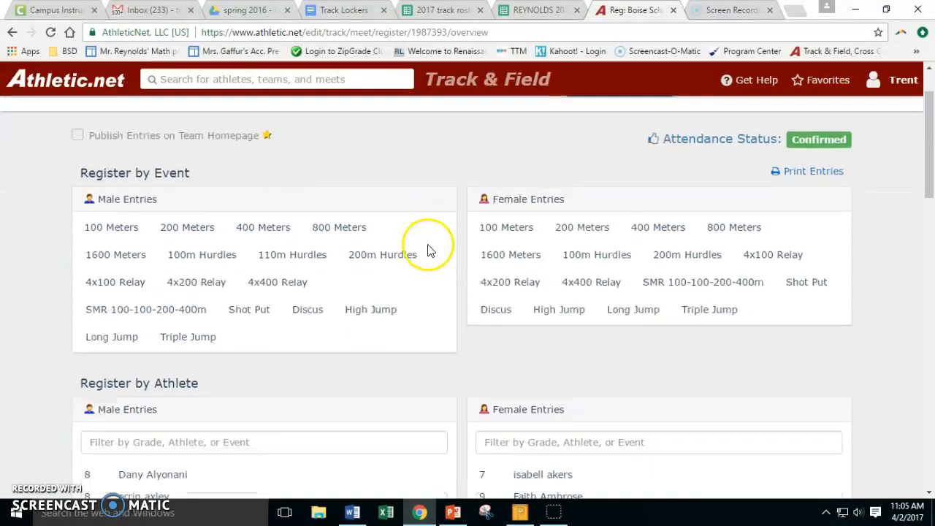
scroll(435, 240, up, 1)
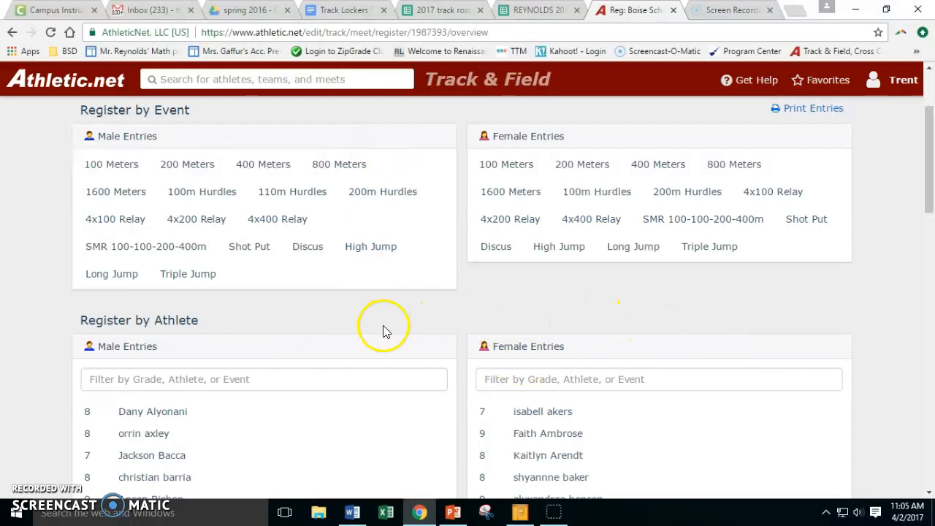
scroll(386, 331, down, 8)
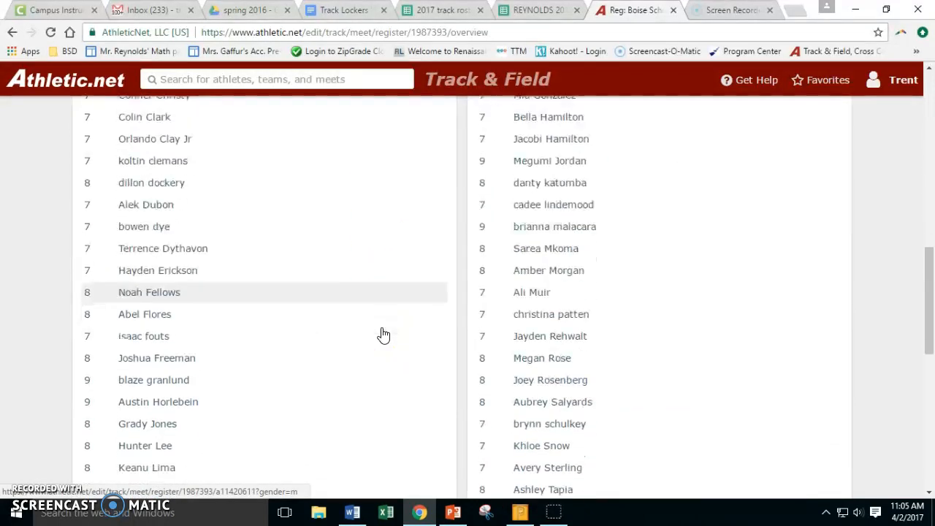
scroll(384, 334, down, 2)
scroll(691, 259, up, 4)
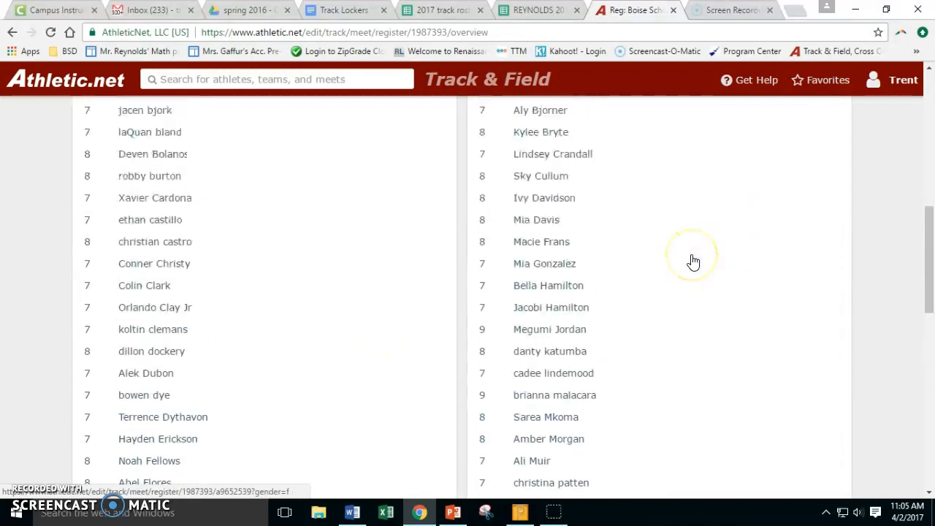
scroll(692, 261, up, 5)
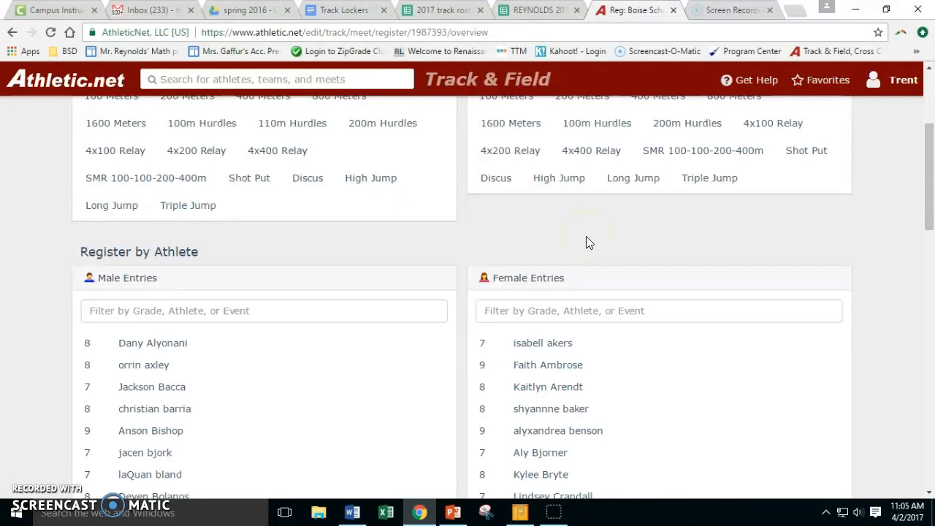
scroll(517, 241, up, 1)
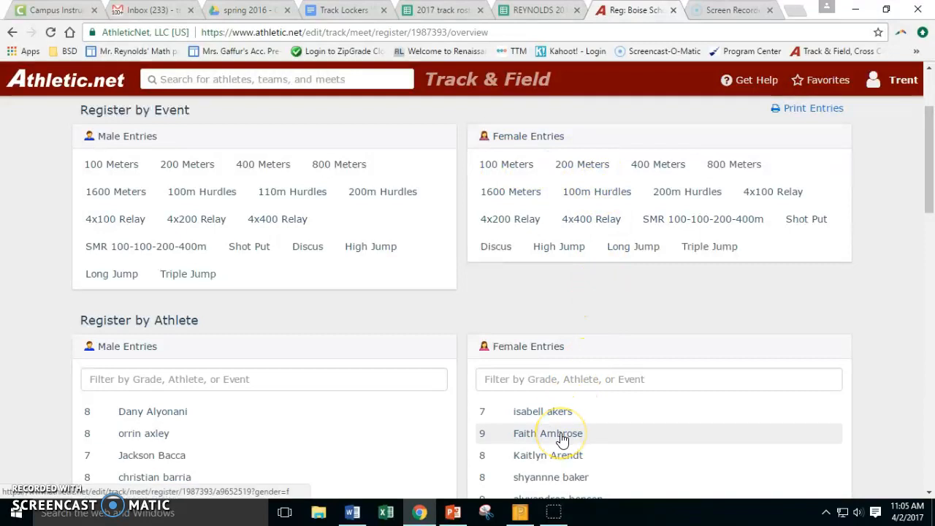
Step: Check the Meet #1 sheet in the 2017 track forms spreadsheet in Google Sheets and return to the meet registration
click(537, 10)
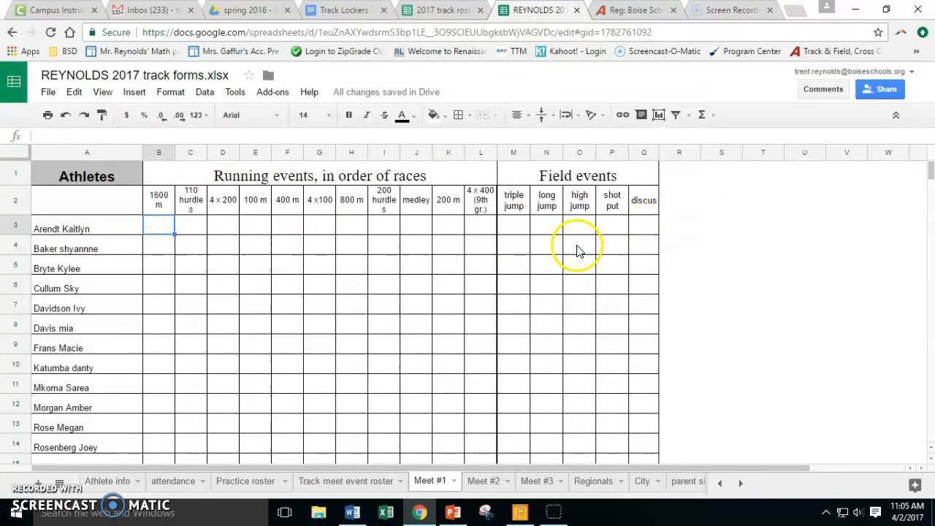
click(618, 9)
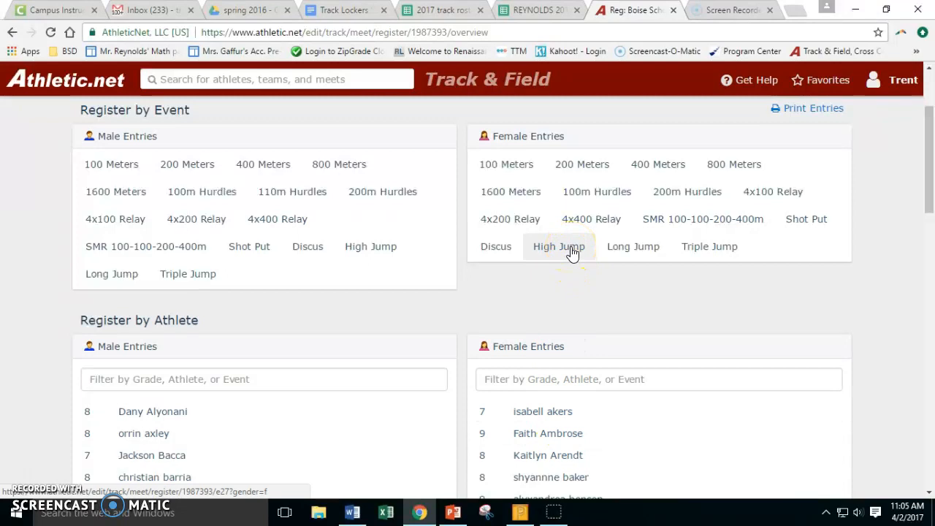
Step: Open the female 100 Meters entries under Register by Event and filter the athletes by grade 8
click(505, 171)
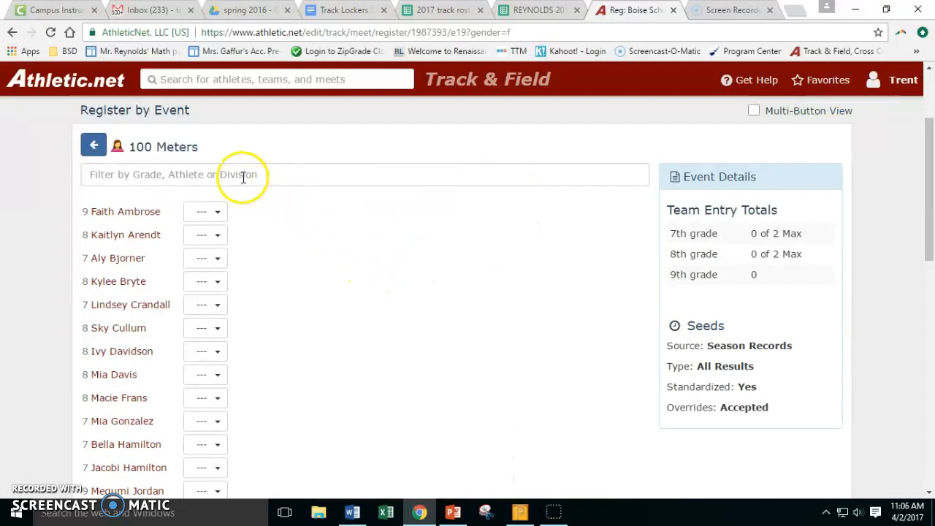
scroll(315, 309, down, 10)
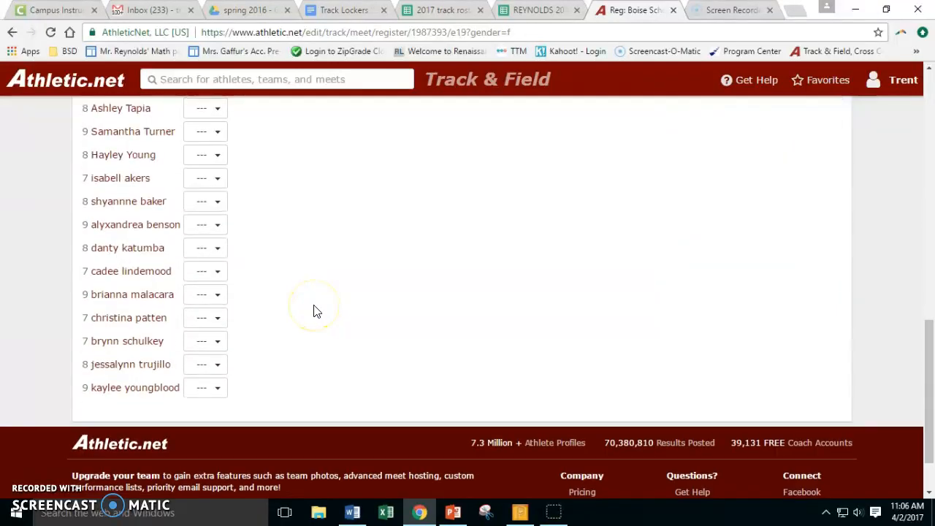
scroll(315, 309, up, 10)
click(256, 243)
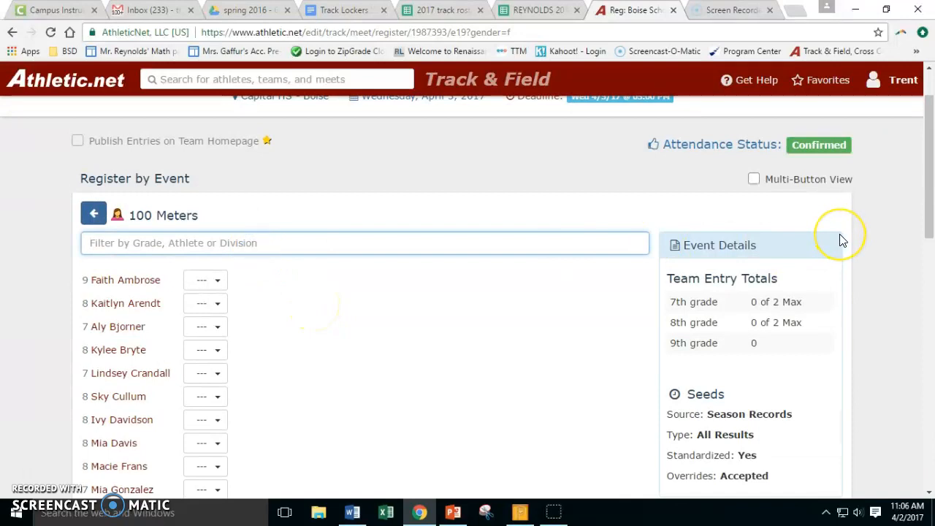
text(8)
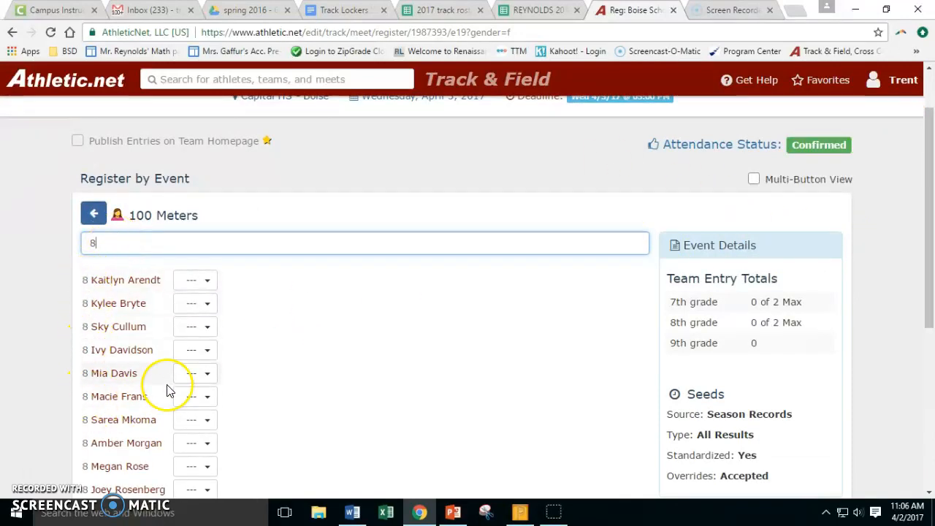
Step: Enter the ninth athlete in the filtered list in the 8th grade division of the female 100 Meters
scroll(167, 386, down, 3)
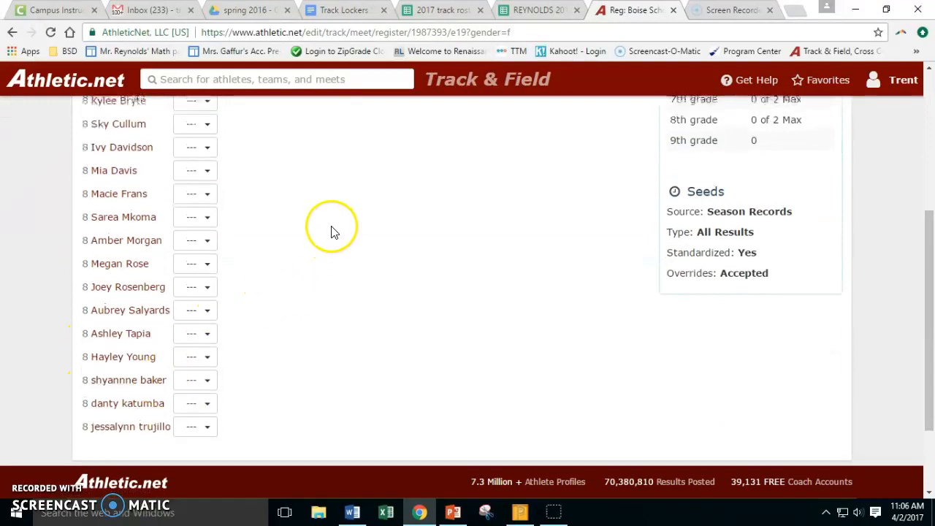
scroll(329, 230, up, 2)
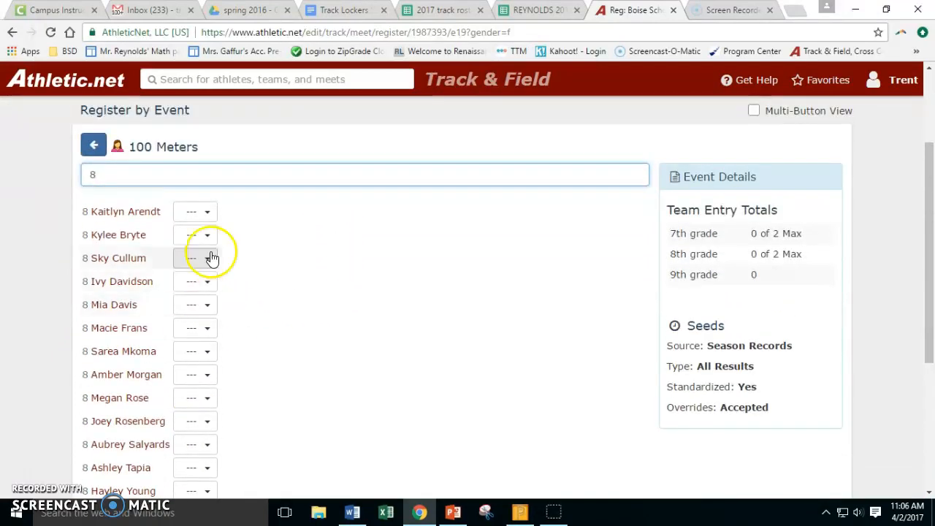
scroll(313, 427, down, 2)
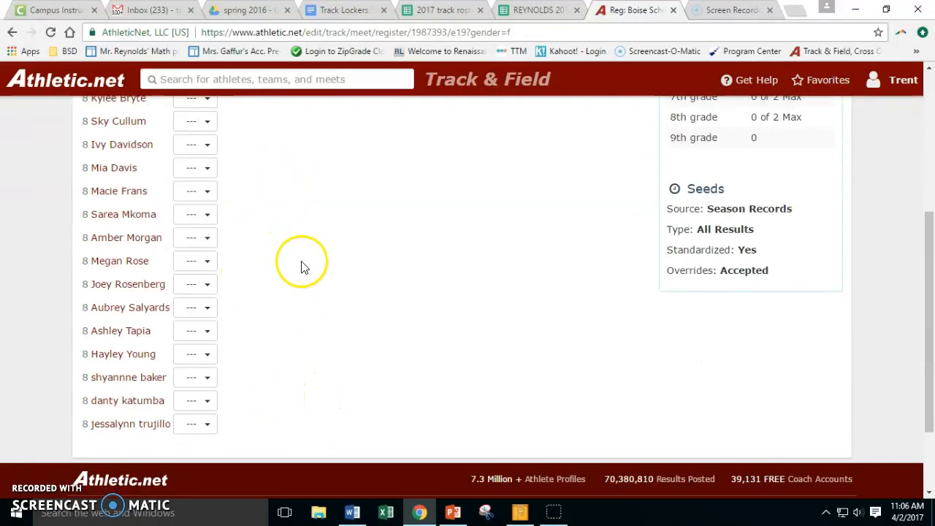
click(194, 265)
click(200, 302)
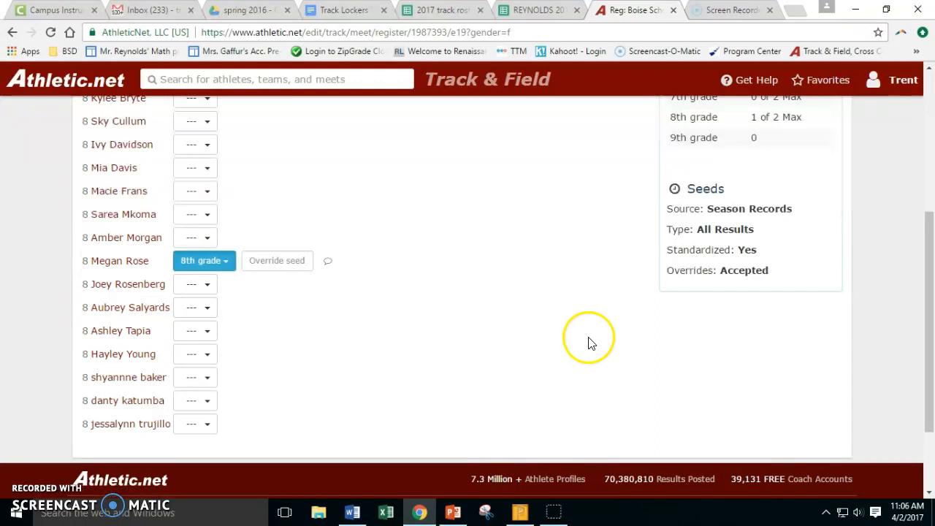
Step: Turn on Multi-Button View and enter the twelfth athlete in the filtered list in the 8th grade 100 Meters
scroll(567, 381, up, 2)
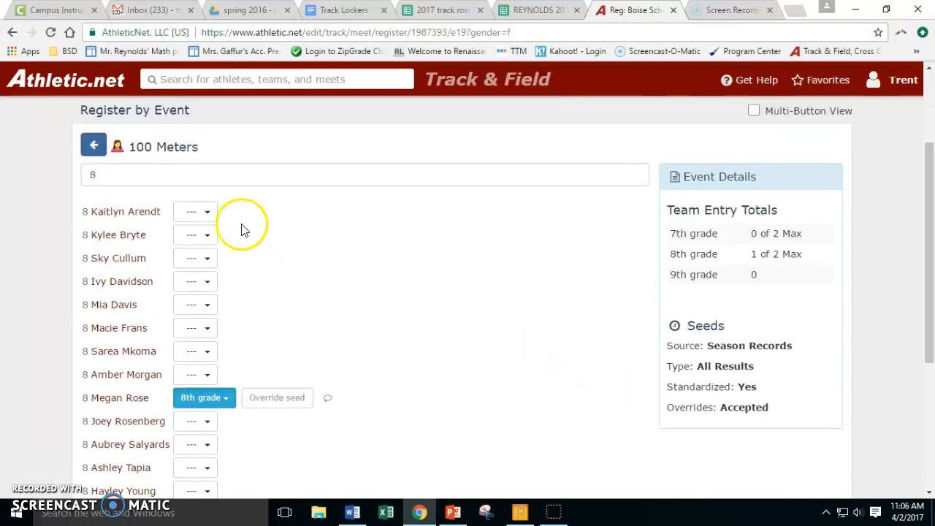
click(755, 112)
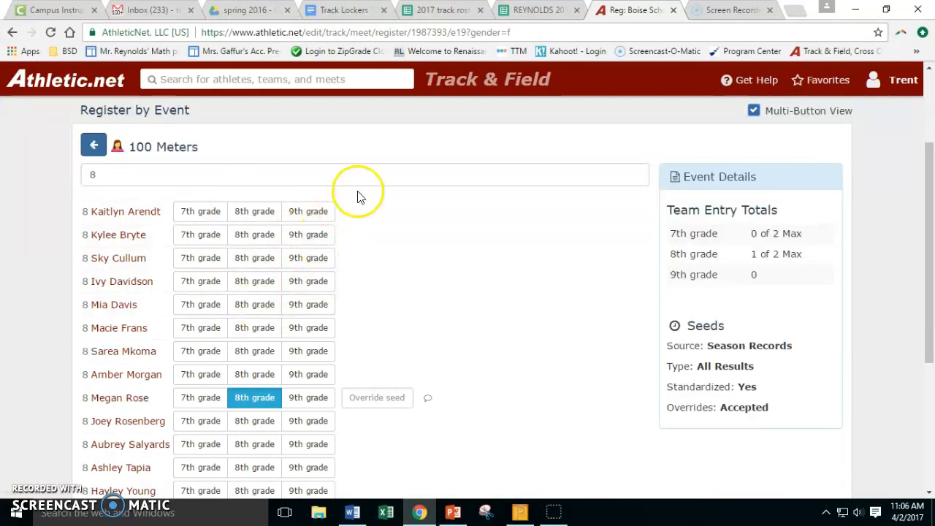
scroll(446, 241, down, 1)
scroll(446, 242, down, 1)
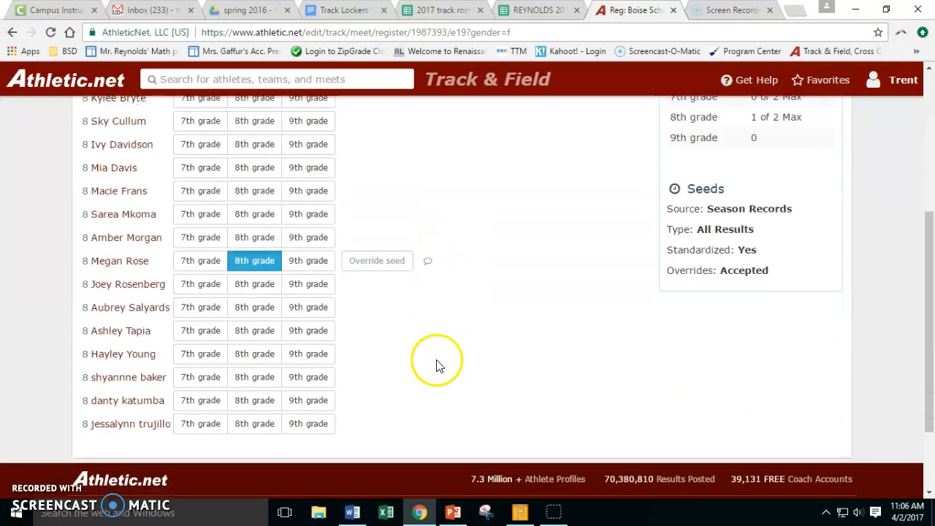
click(256, 334)
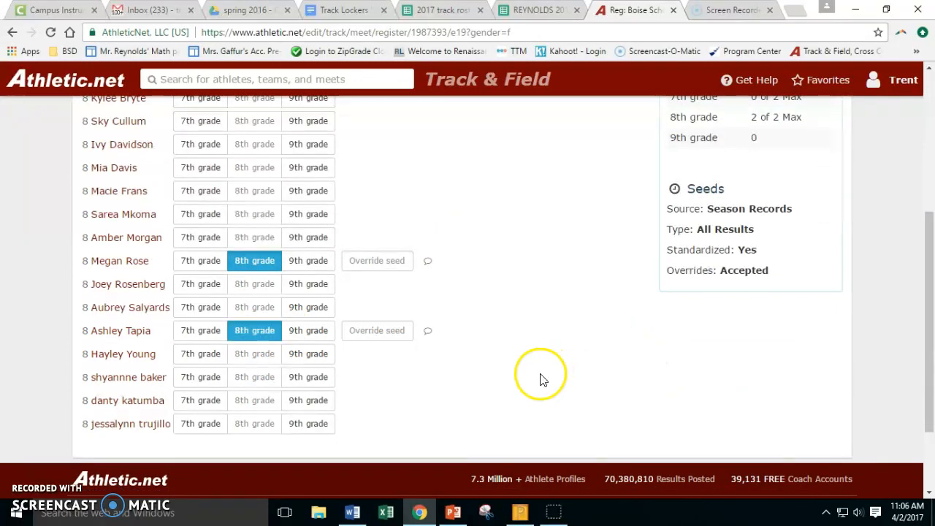
scroll(564, 381, up, 3)
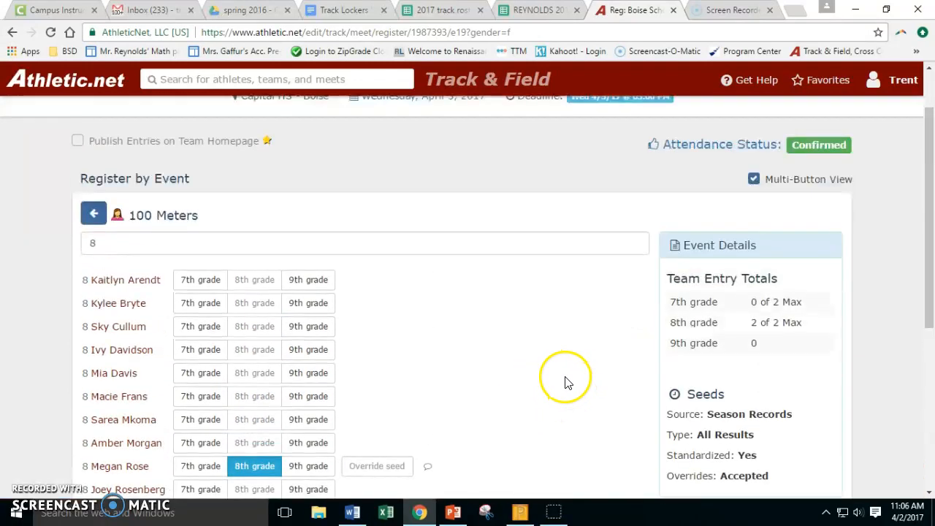
Step: Return to the registration overview and review the 100 Meters entries in the female event and athlete lists
click(92, 216)
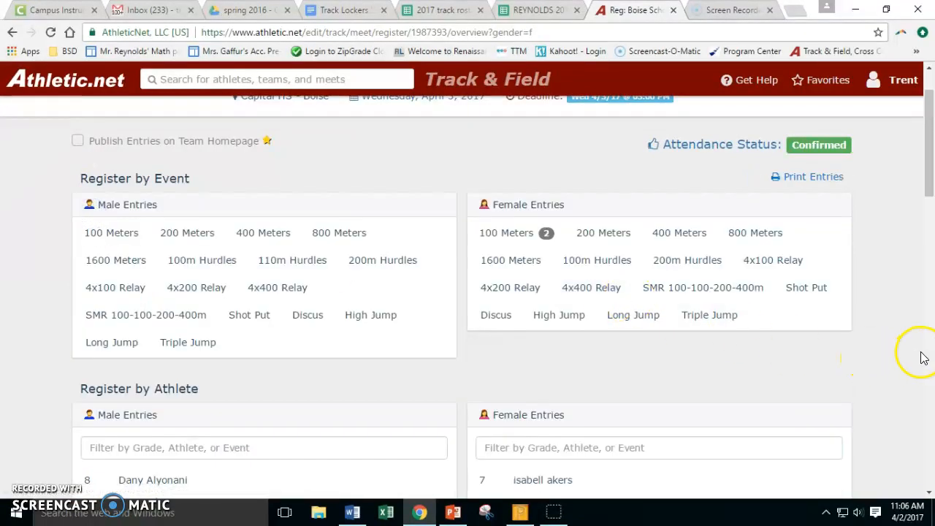
scroll(843, 384, down, 8)
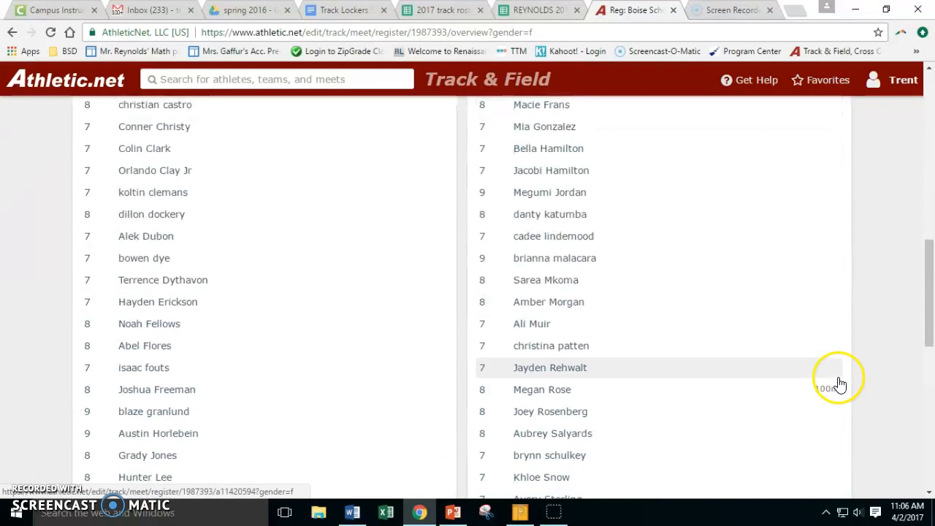
scroll(840, 385, down, 3)
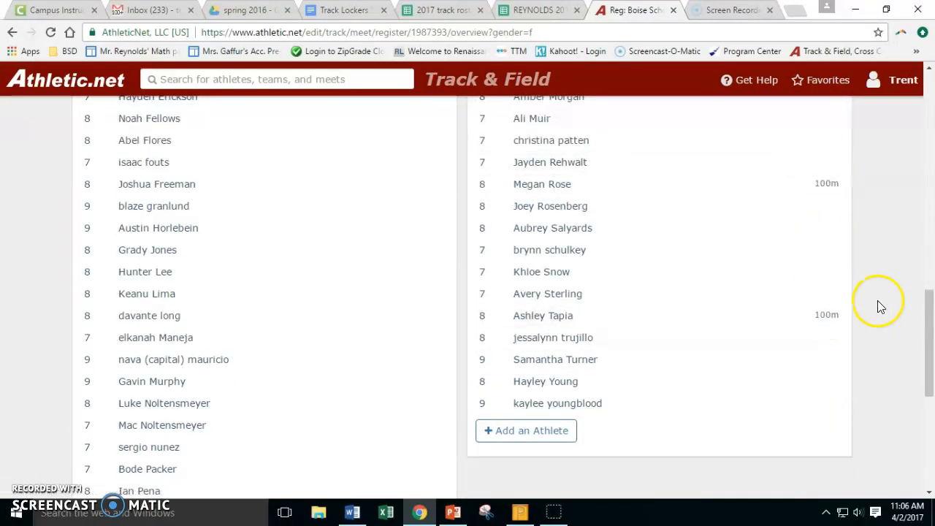
scroll(870, 307, up, 9)
scroll(870, 302, up, 5)
scroll(867, 306, down, 3)
scroll(877, 291, down, 2)
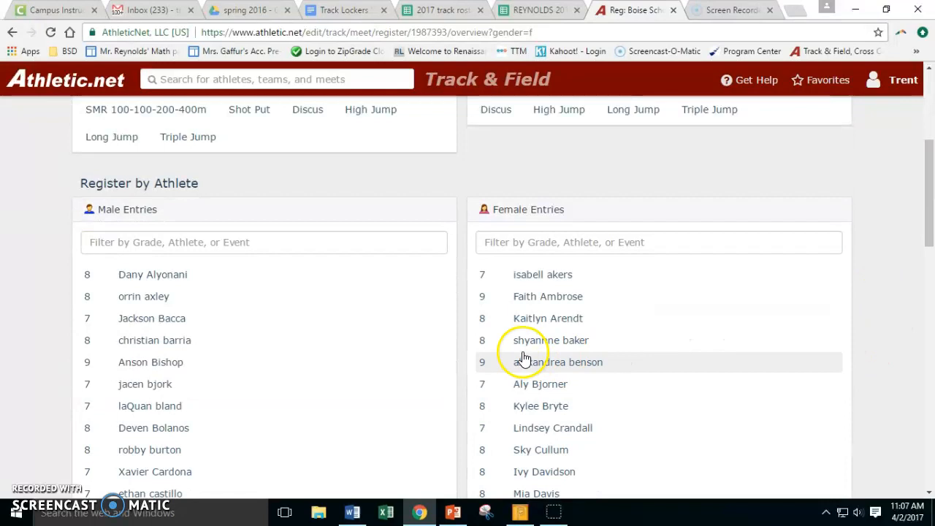
Step: Open the individual registration page of the third female athlete under Register by Athlete and review the available events
click(521, 322)
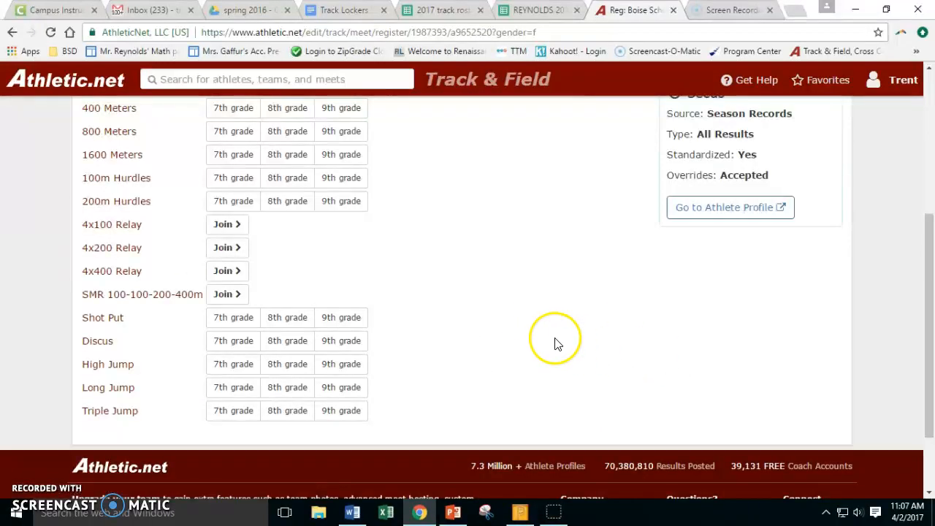
scroll(555, 343, up, 3)
scroll(151, 263, down, 5)
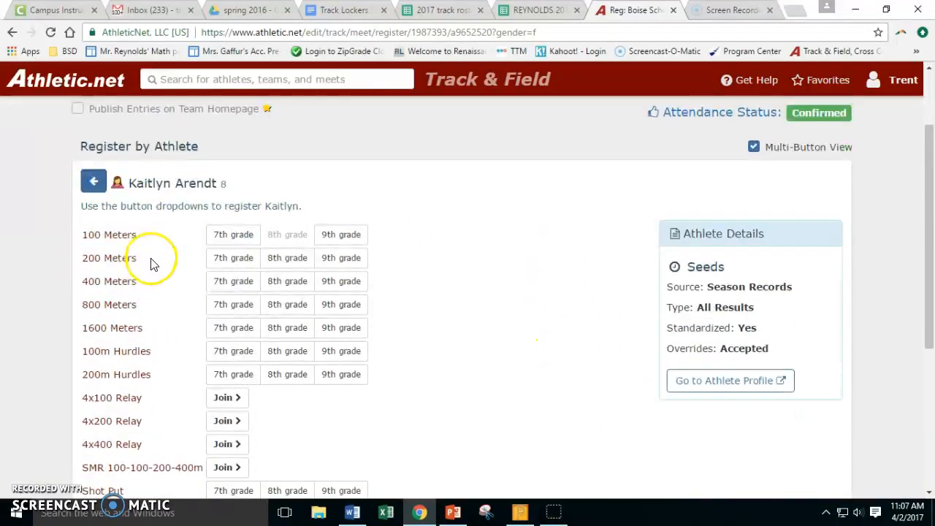
scroll(152, 268, up, 4)
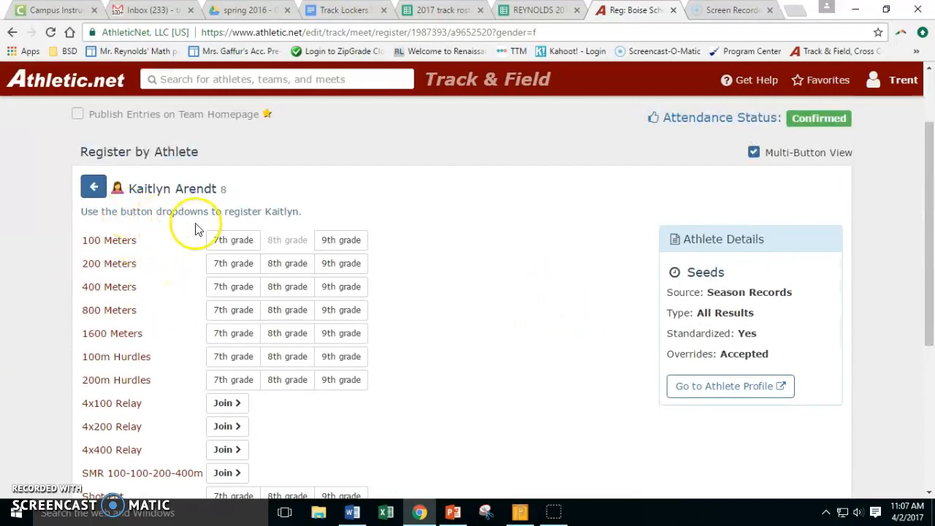
scroll(161, 329, down, 3)
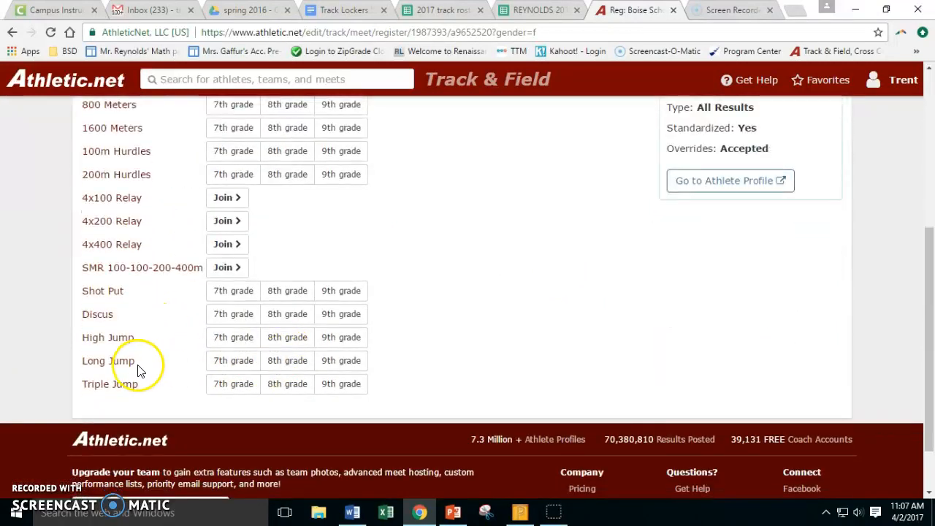
Step: Enter the open athlete in the 8th grade Shot Put and return to the registration overview
click(301, 296)
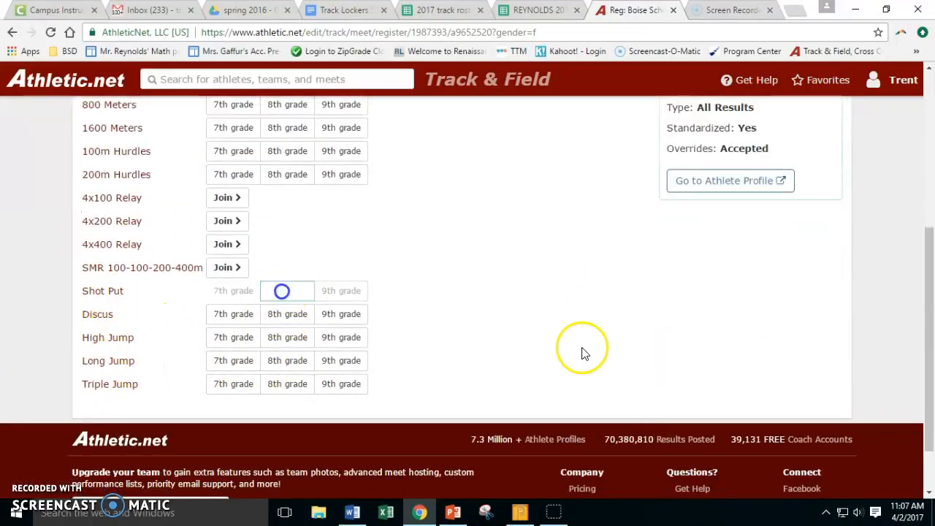
scroll(562, 340, up, 2)
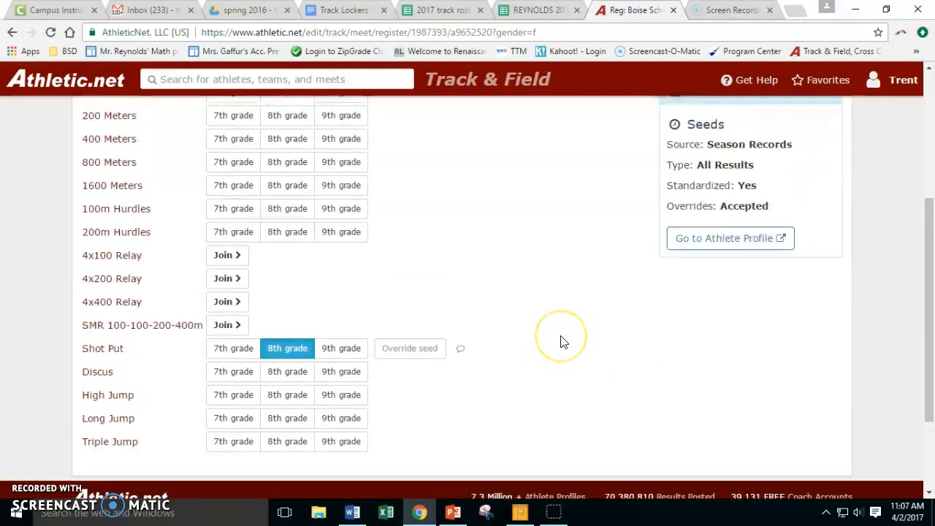
scroll(568, 342, up, 1)
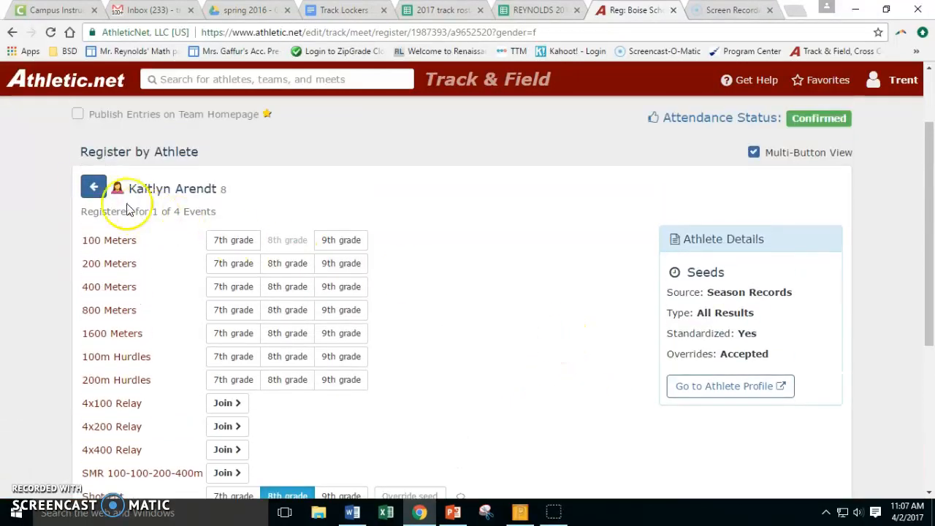
click(94, 185)
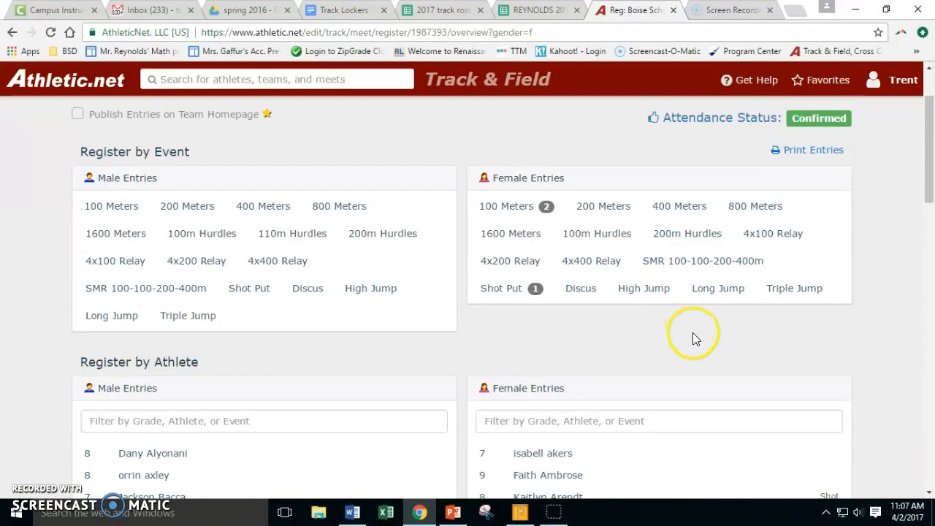
Step: Open the female 4x100 Relay under Register by Event and enter a relay team in the 8th grade division
scroll(679, 358, down, 1)
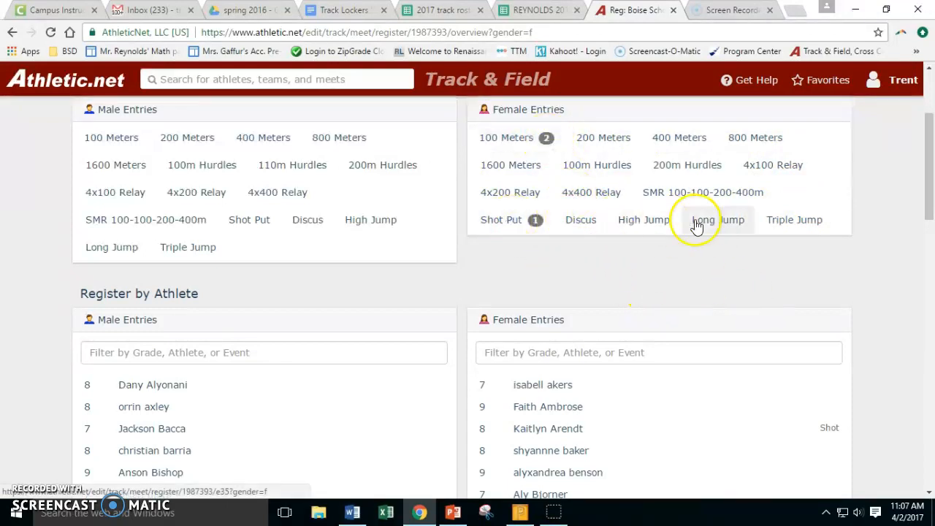
scroll(658, 274, down, 1)
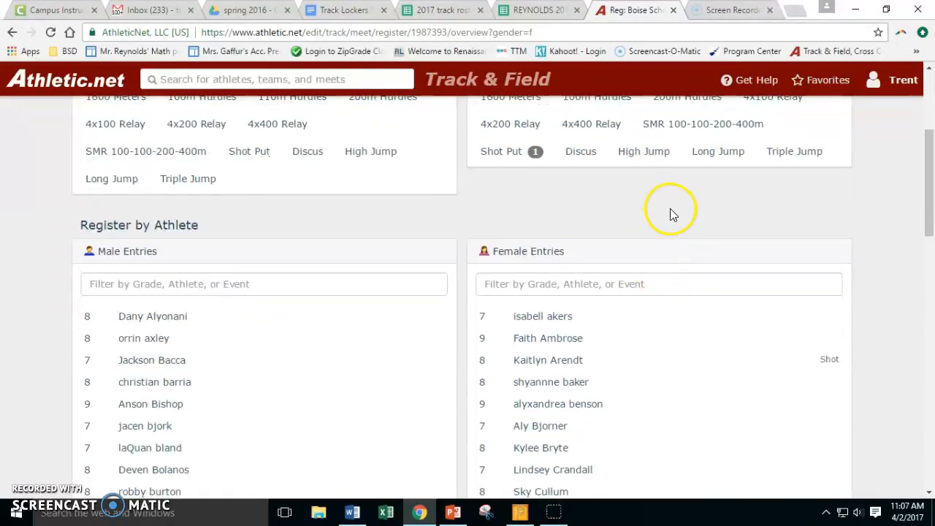
scroll(715, 225, down, 3)
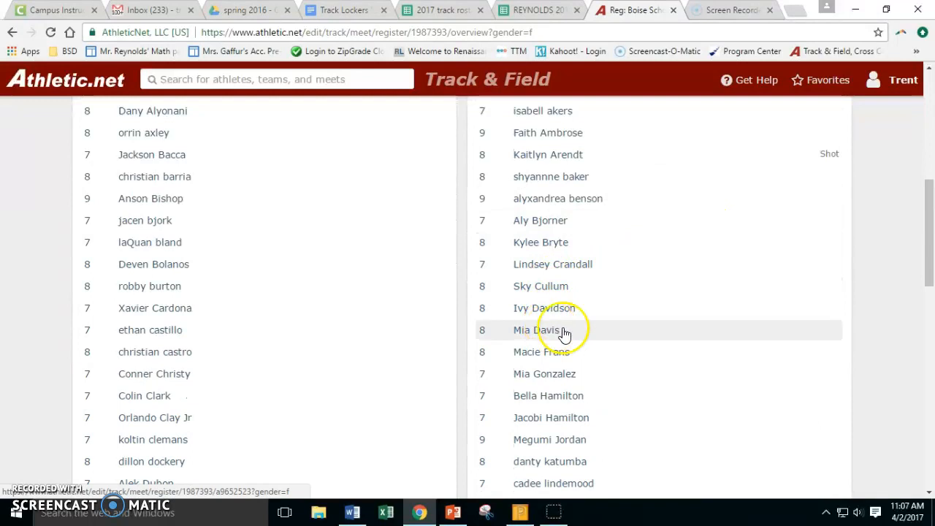
scroll(585, 334, down, 1)
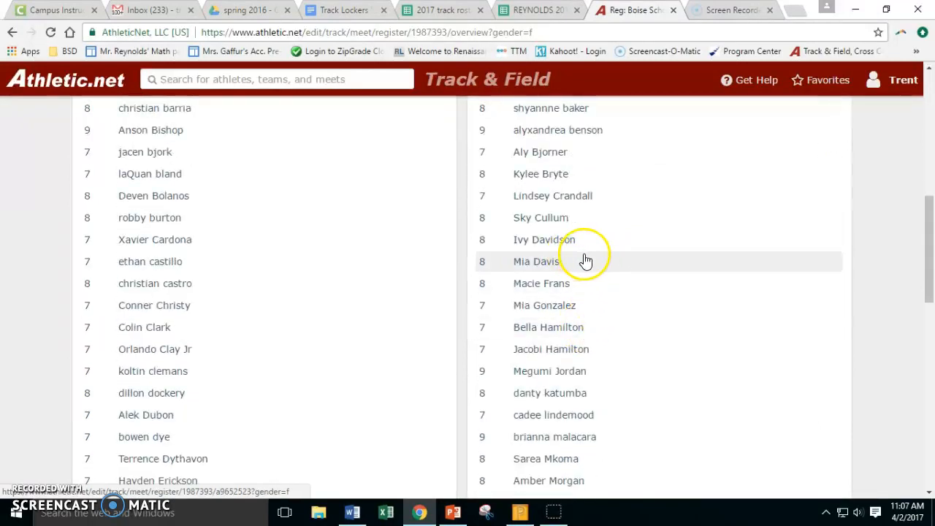
scroll(605, 261, up, 5)
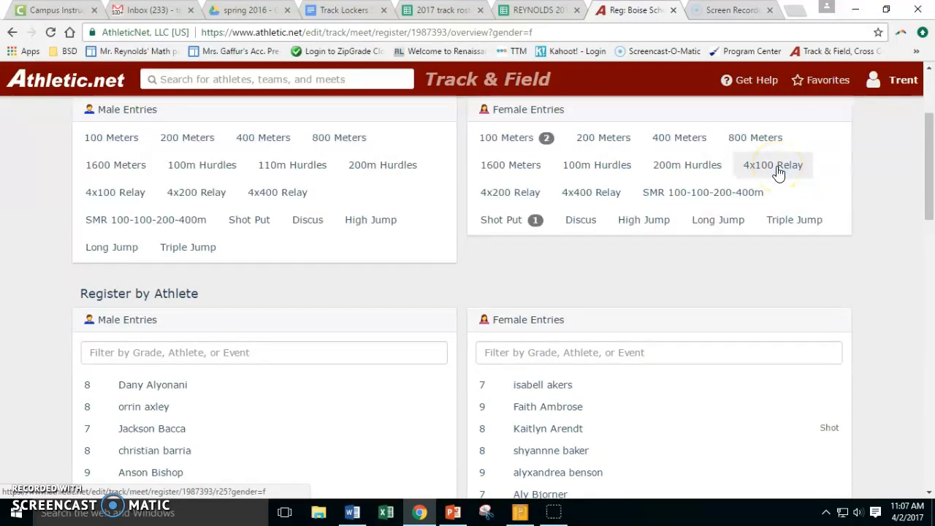
click(776, 166)
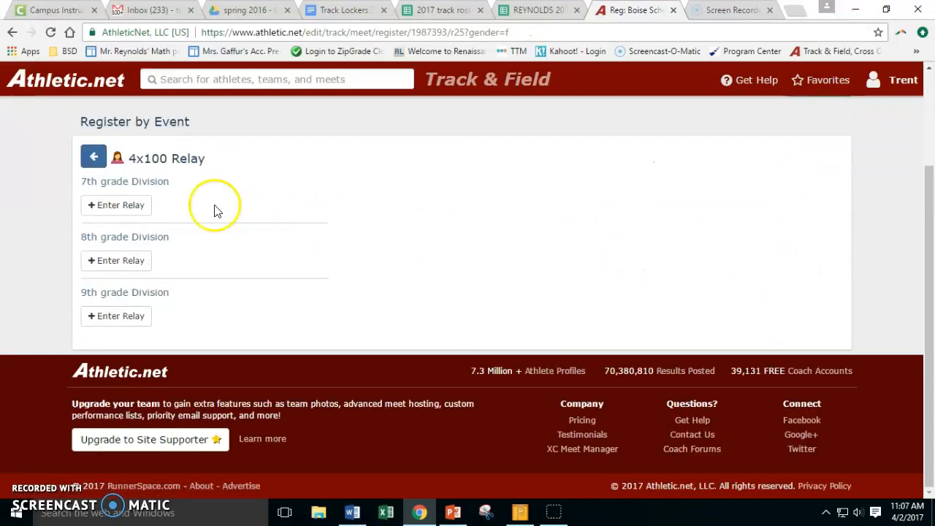
click(116, 263)
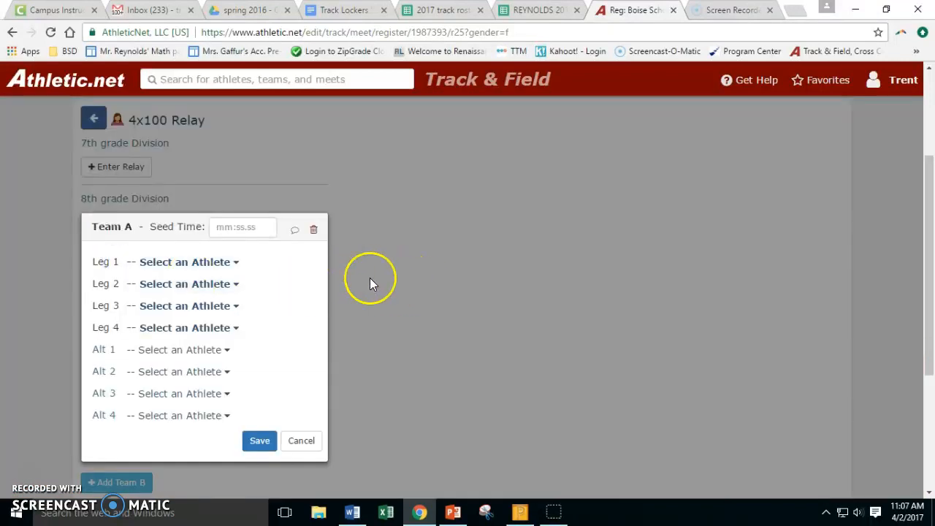
Step: Try to filter the Leg 1 athlete list of the 8th grade 4x100 Relay team by 8
scroll(408, 269, down, 1)
click(179, 192)
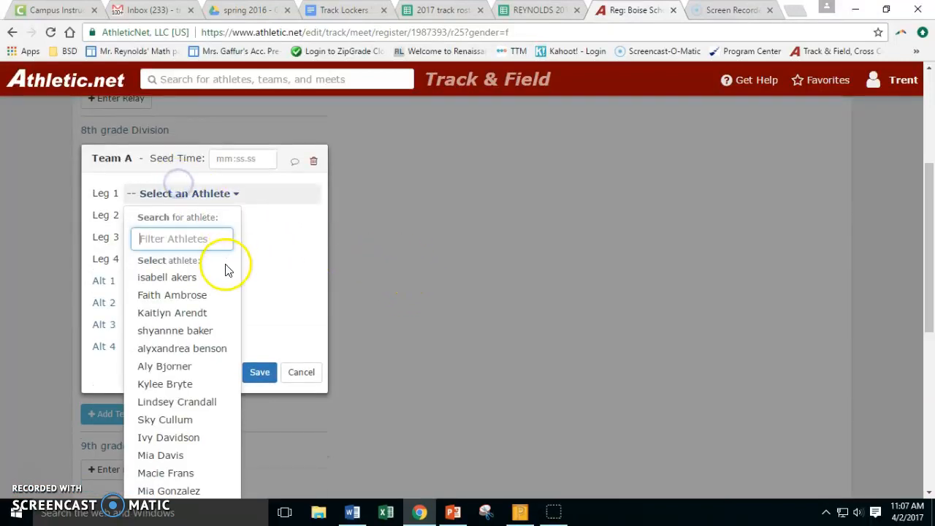
click(182, 236)
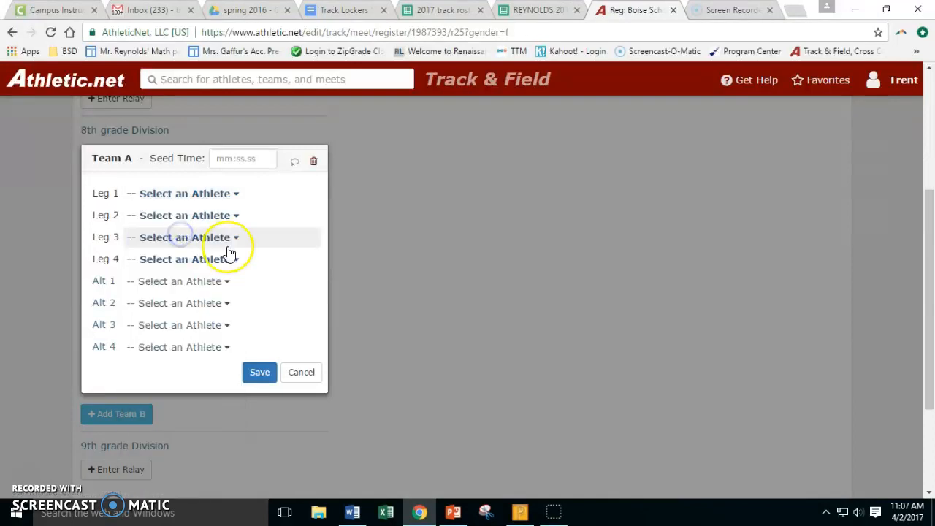
click(219, 193)
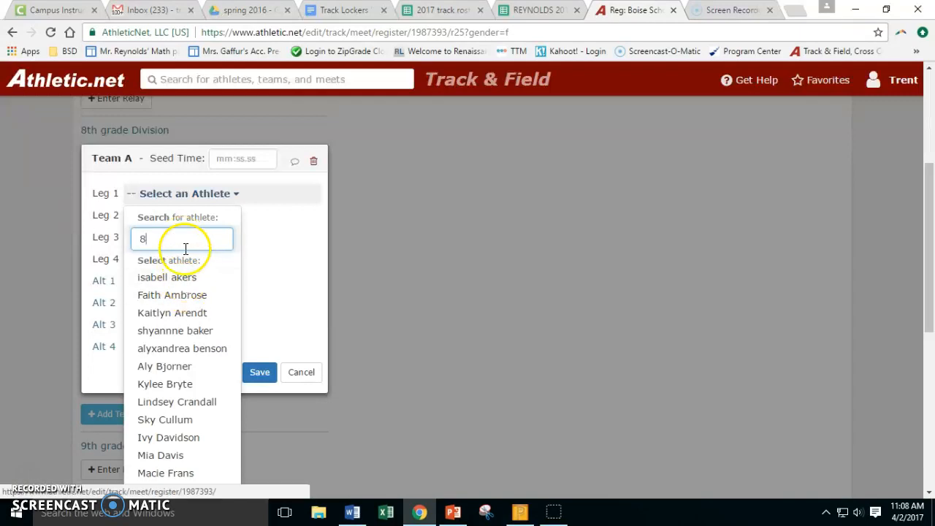
click(183, 236)
click(194, 191)
text(8)
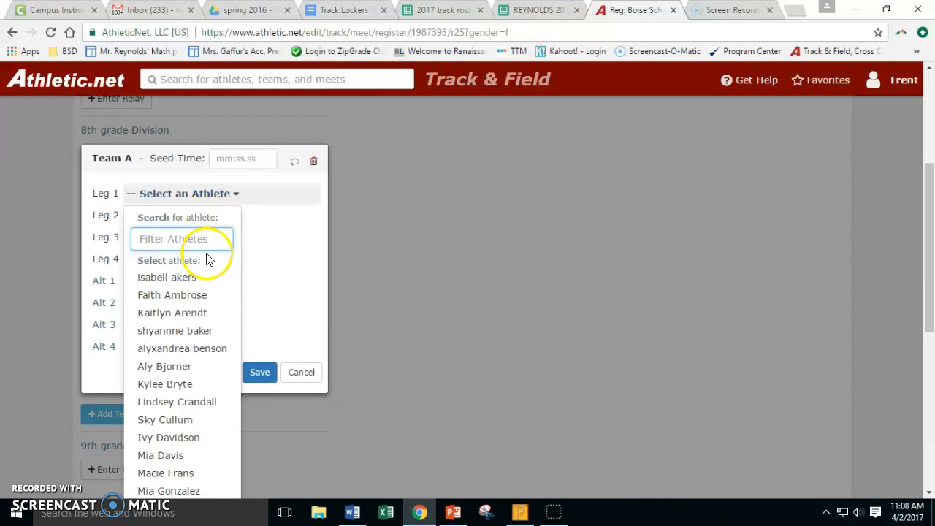
Step: Assign the ninth listed athlete to Leg 1 and the tenth athlete in the remaining list to Leg 2 of Team A
scroll(176, 269, down, 2)
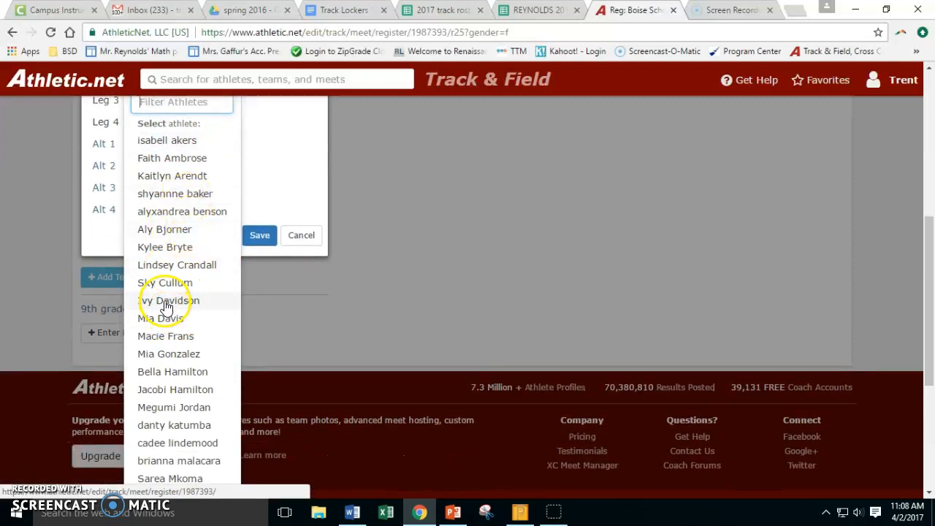
click(162, 283)
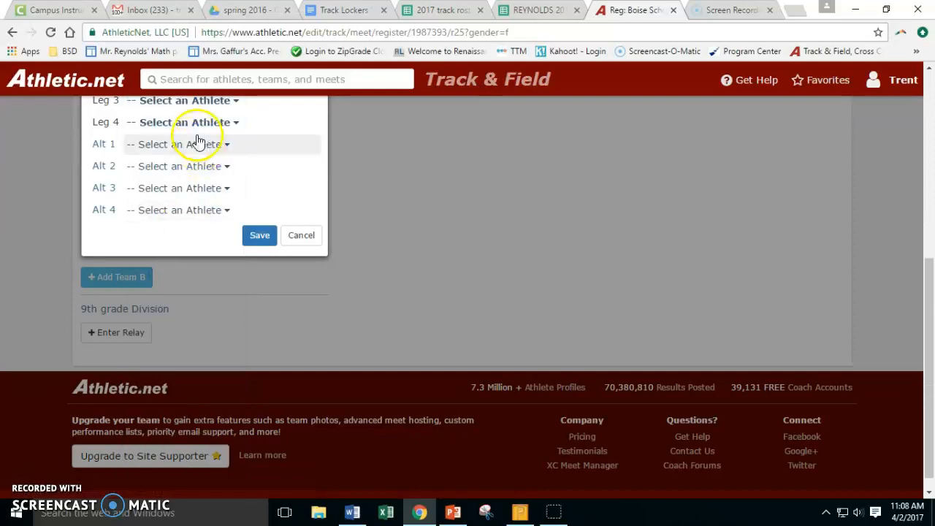
scroll(194, 142, up, 2)
click(175, 216)
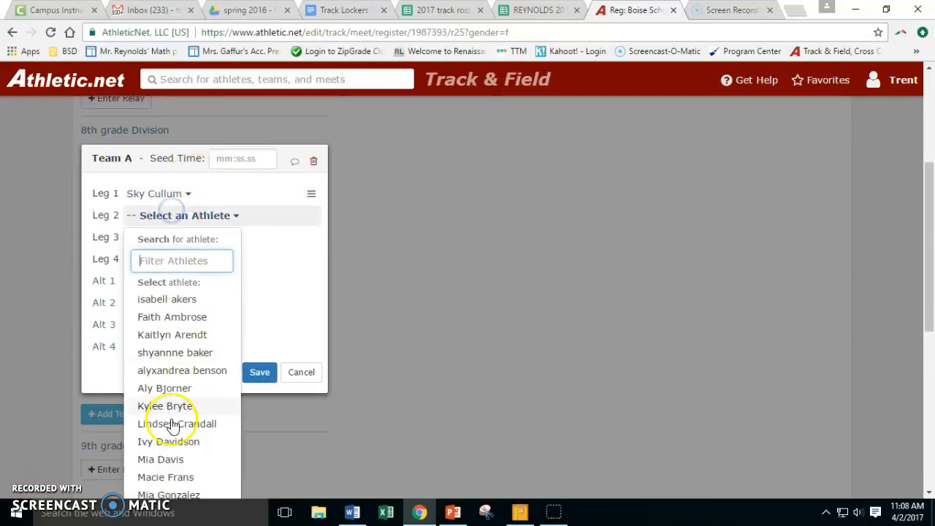
click(173, 459)
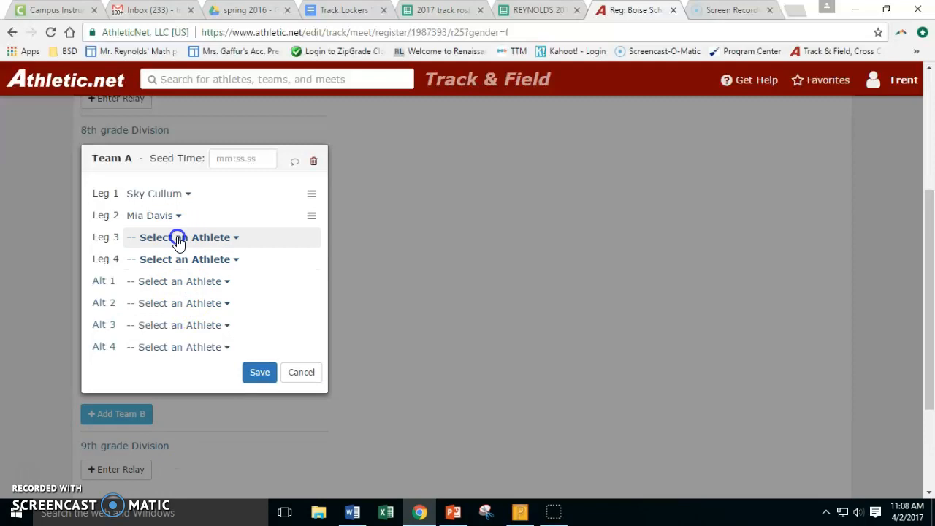
Step: Fill Leg 3 and Leg 4 of Team A, each with the ninth athlete in the remaining list, and save the relay
click(178, 237)
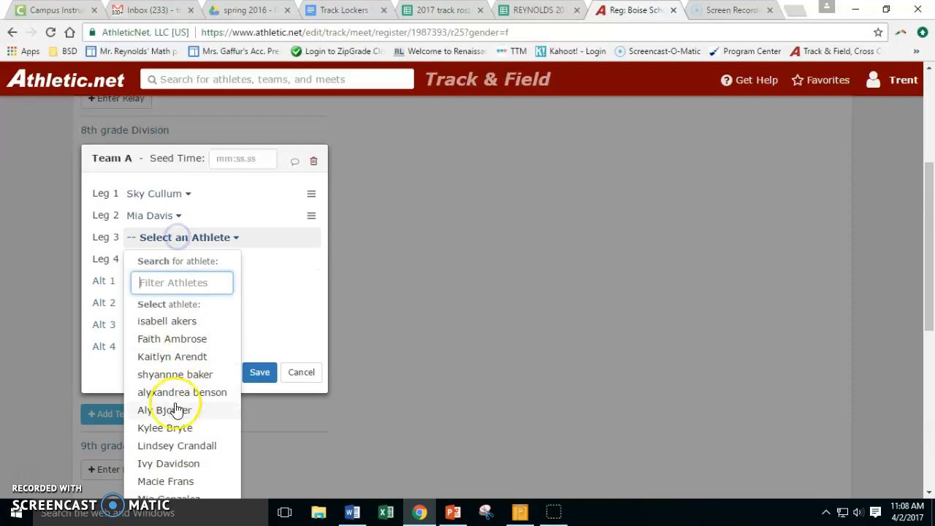
click(169, 465)
click(175, 258)
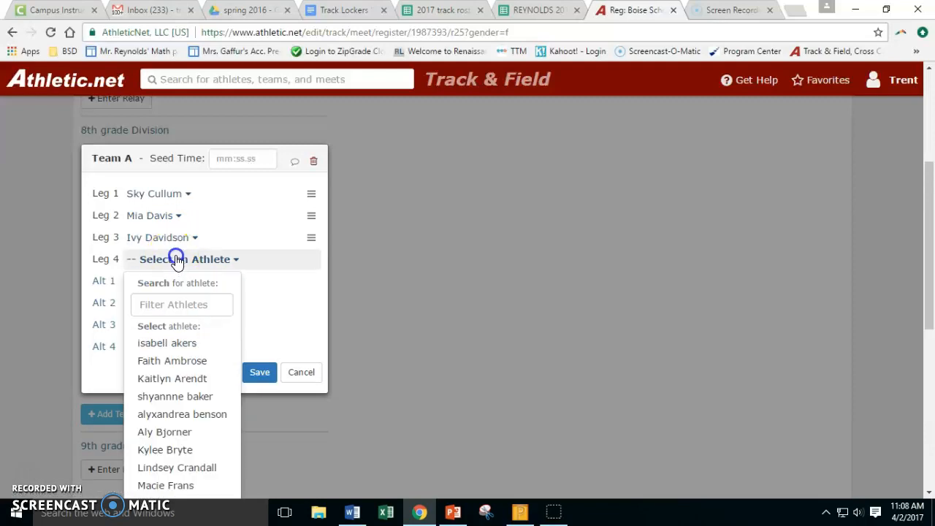
scroll(188, 433, down, 2)
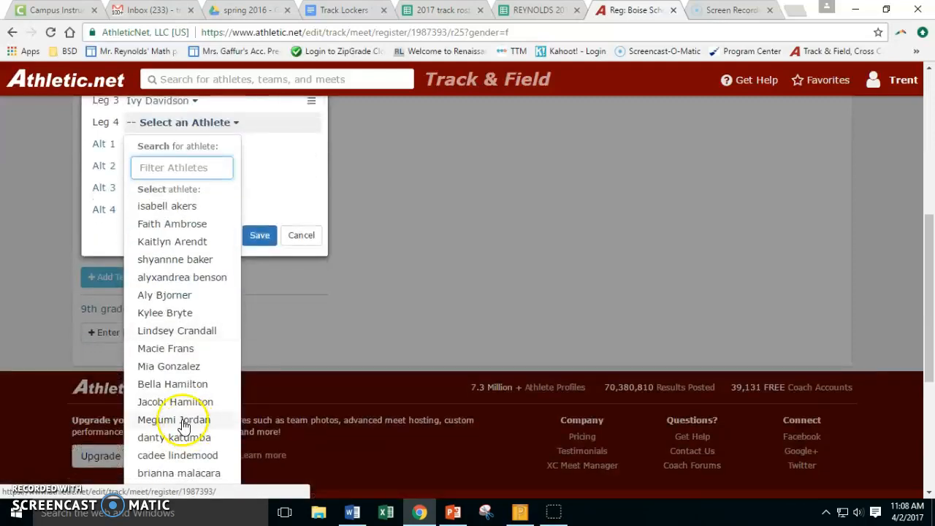
click(167, 354)
scroll(129, 187, up, 2)
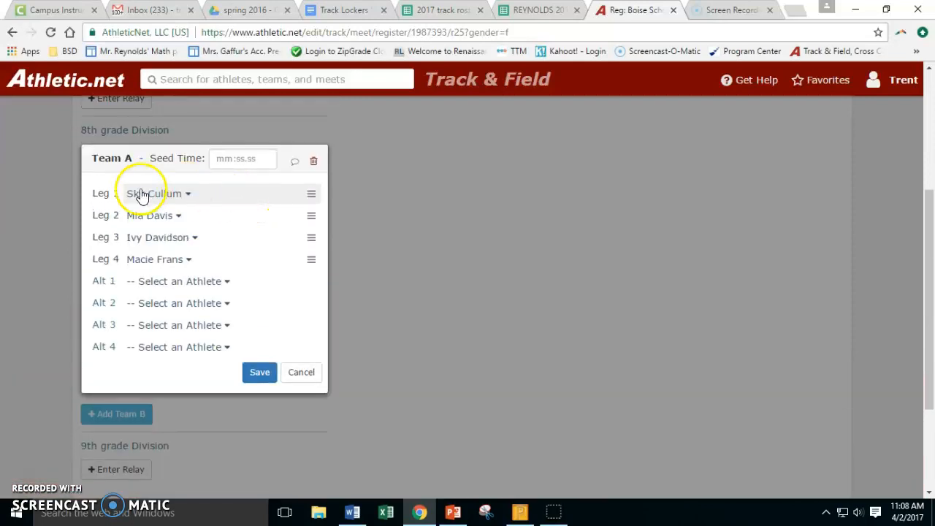
click(262, 373)
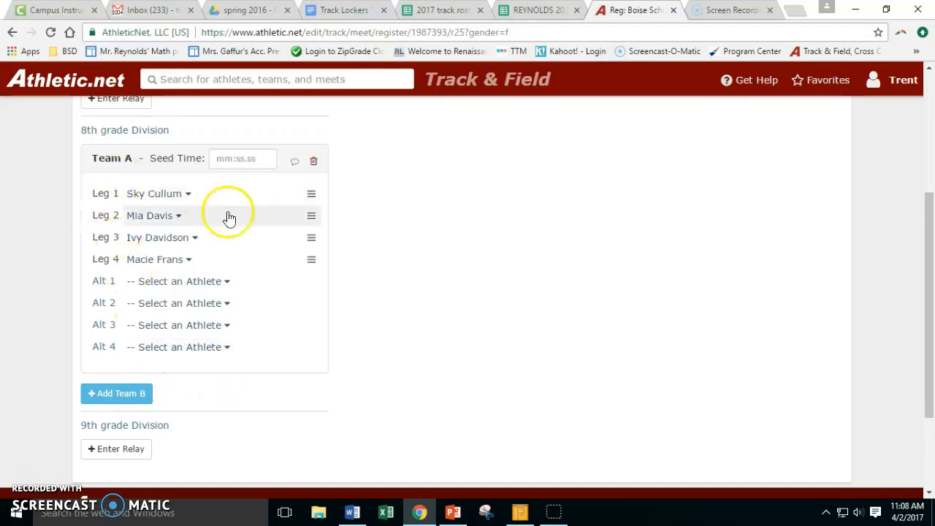
Step: Return to the registration overview and review the 4x100 Relay entries in the female event and athlete lists
scroll(183, 234, up, 3)
click(93, 255)
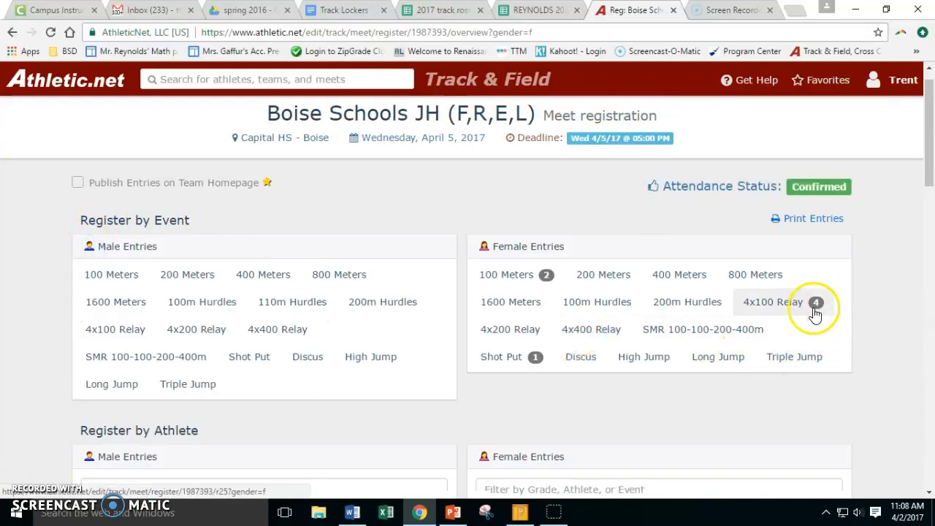
scroll(709, 387, down, 7)
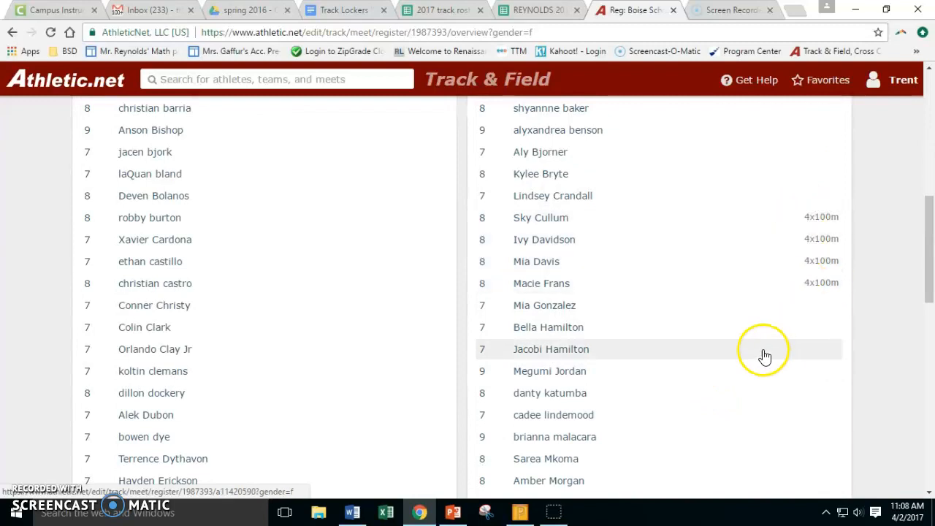
scroll(766, 355, up, 4)
scroll(676, 328, up, 1)
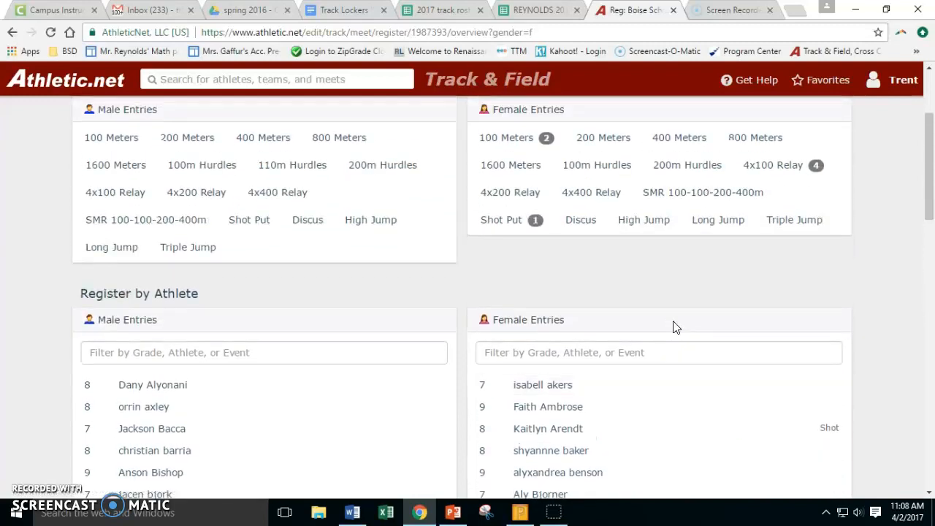
Step: Open the twentieth female athlete's registration page and, through its 4x200 Relay join option, enter a relay team in the 8th grade division
scroll(675, 326, down, 4)
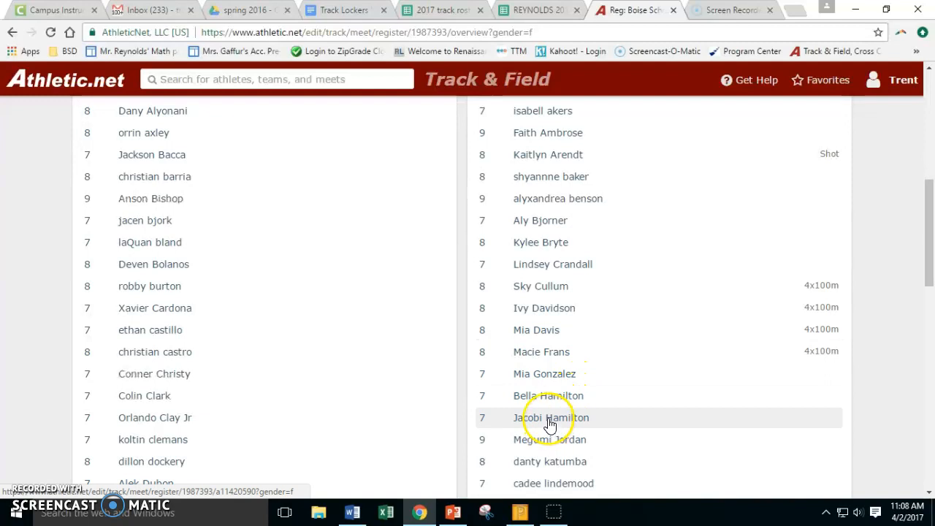
scroll(548, 415, down, 3)
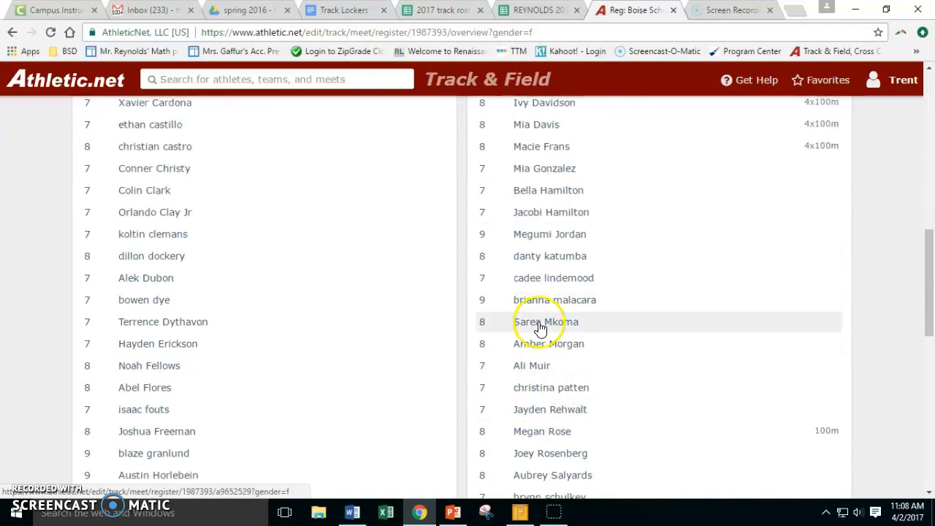
click(539, 327)
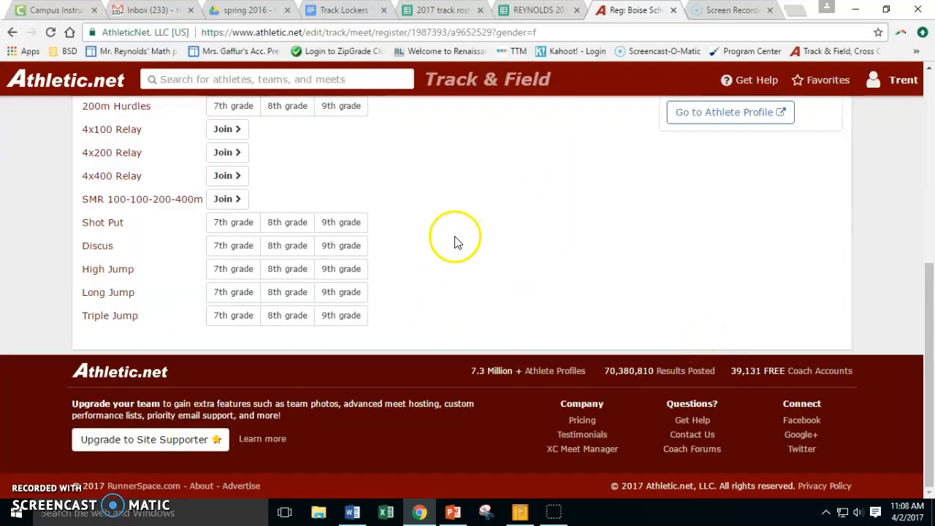
scroll(454, 243, up, 1)
scroll(453, 243, up, 1)
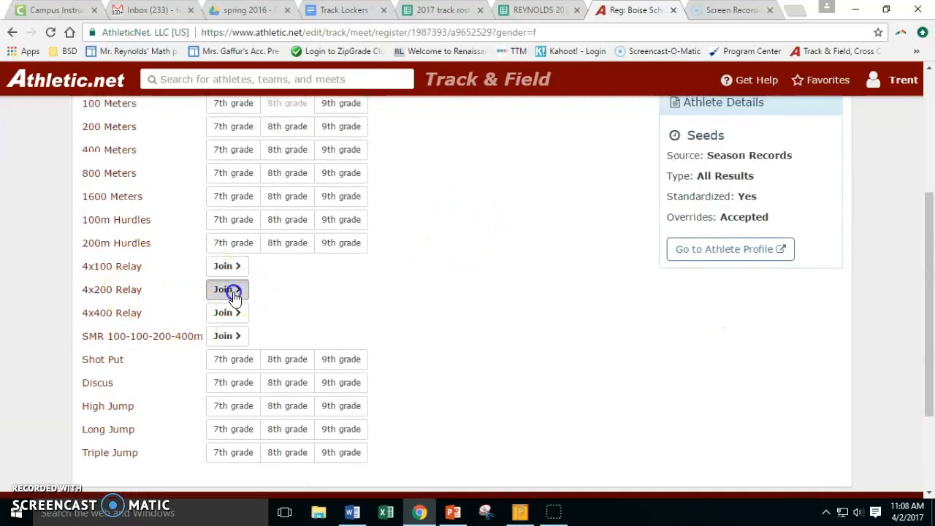
click(234, 292)
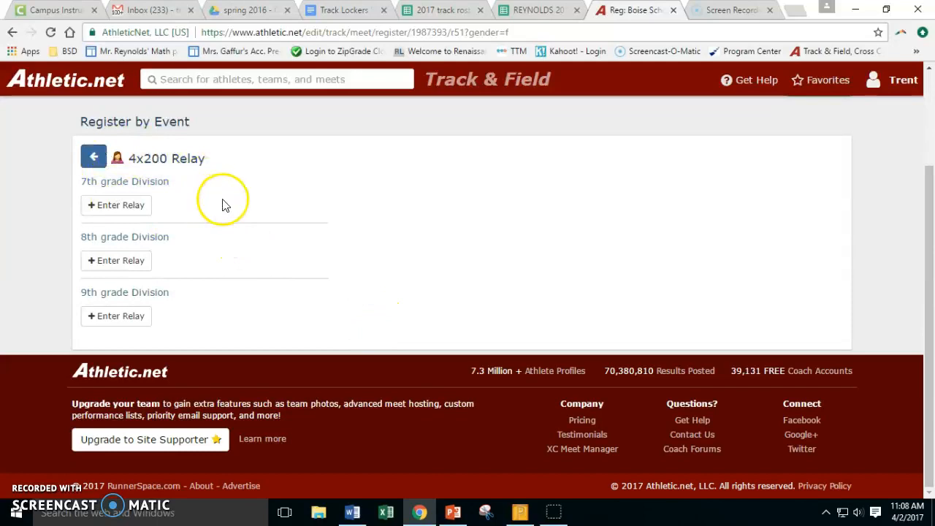
click(116, 263)
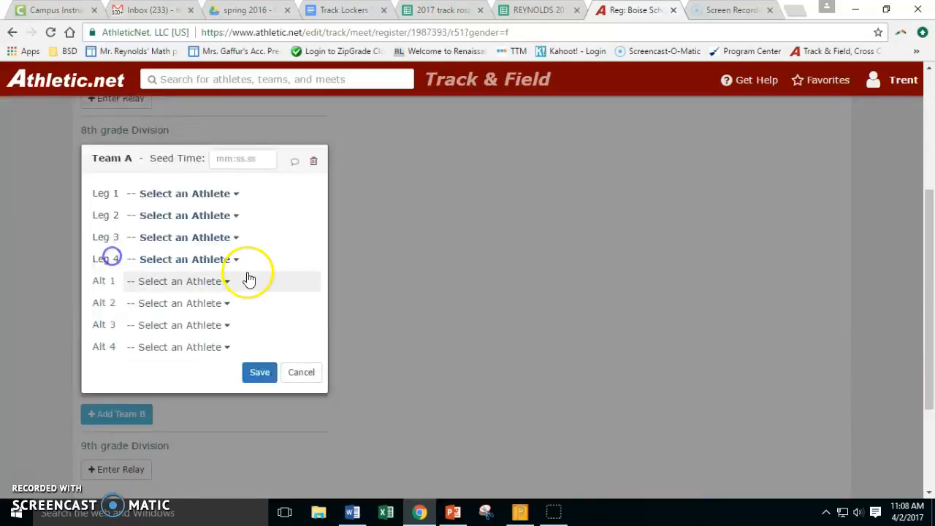
Step: Look through the athletes available for Leg 1 of the 8th grade 4x200 Relay team and cancel the team entry
click(202, 193)
scroll(218, 338, down, 3)
scroll(215, 355, down, 2)
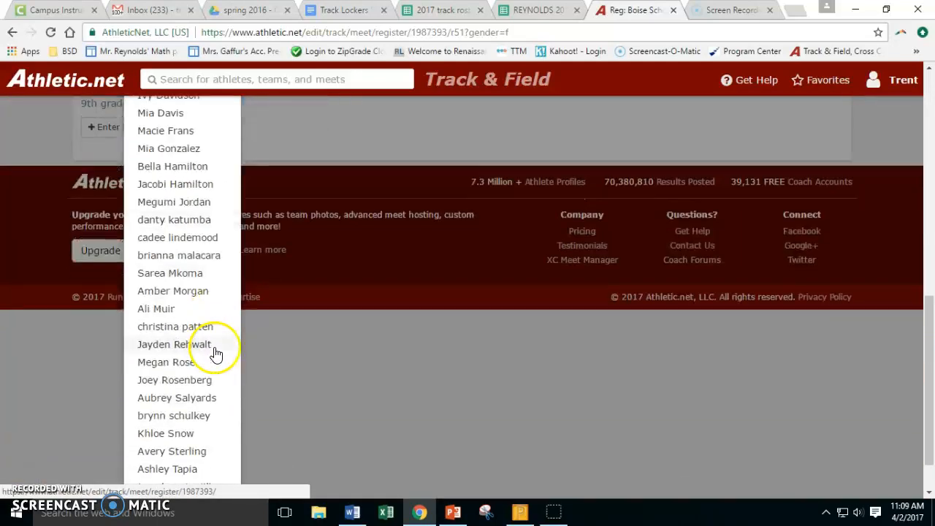
scroll(427, 178, up, 5)
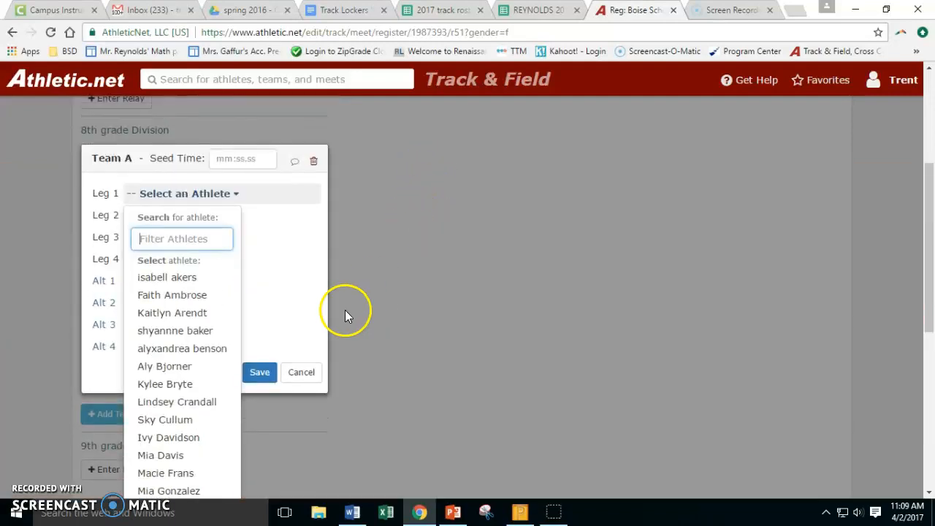
click(300, 373)
scroll(125, 256, up, 2)
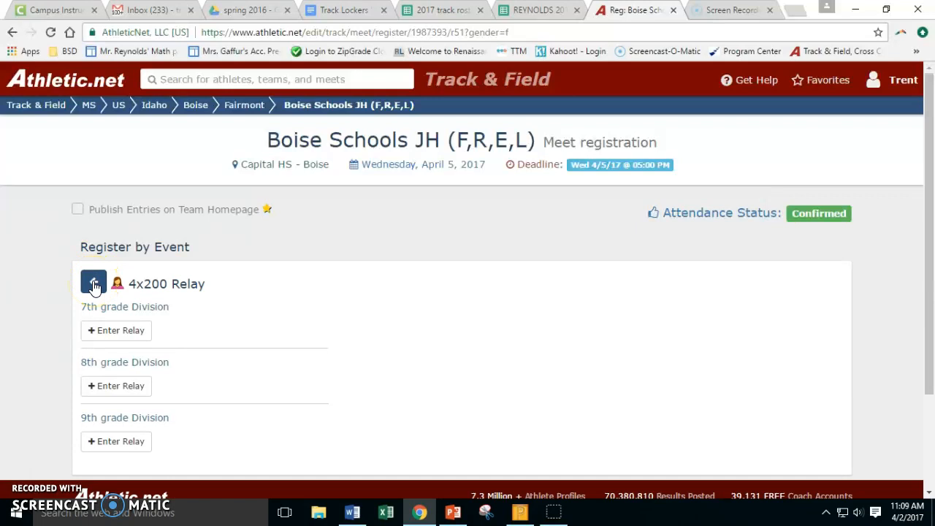
Step: Go from the registration overview to the female 4x100 Relay and clear Leg 1 of the 8th grade Team A
click(93, 285)
click(767, 329)
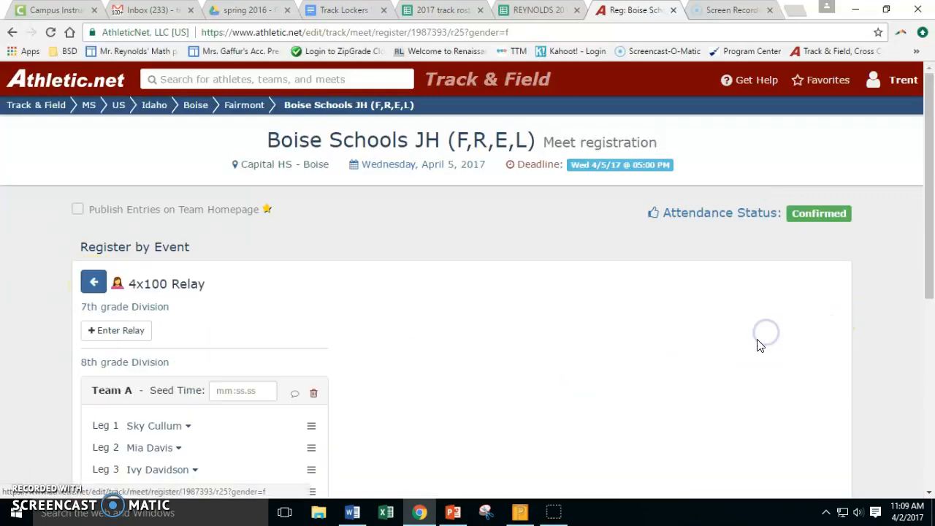
scroll(359, 359, down, 3)
click(179, 223)
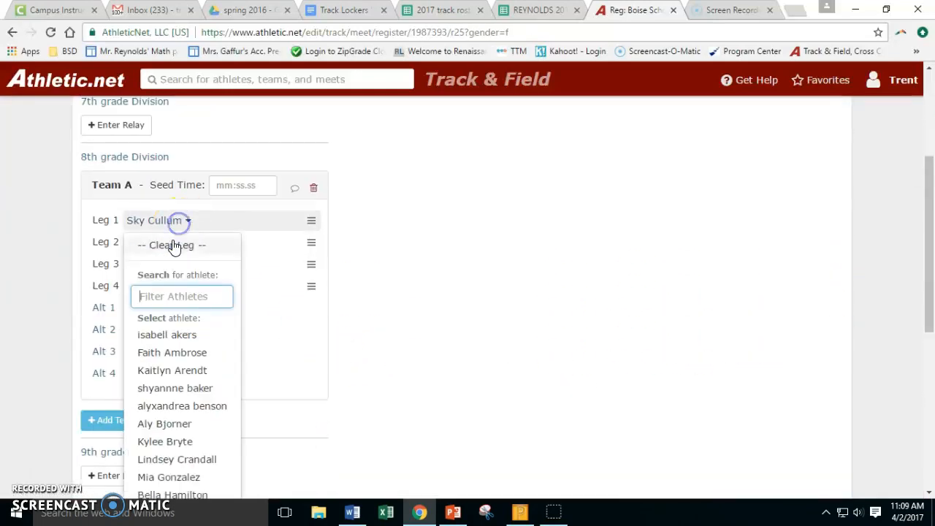
click(170, 247)
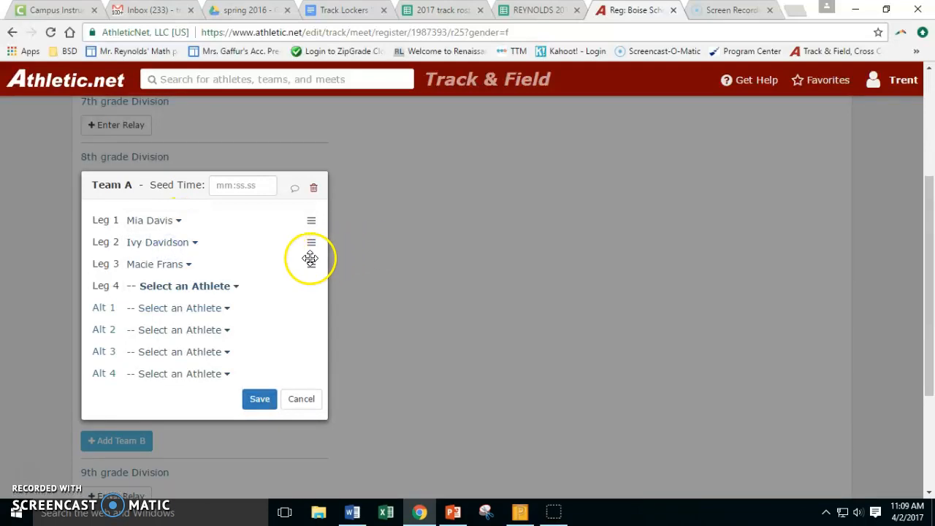
Step: Delete the 8th grade 4x100 Relay Team A and return to the registration overview
click(159, 290)
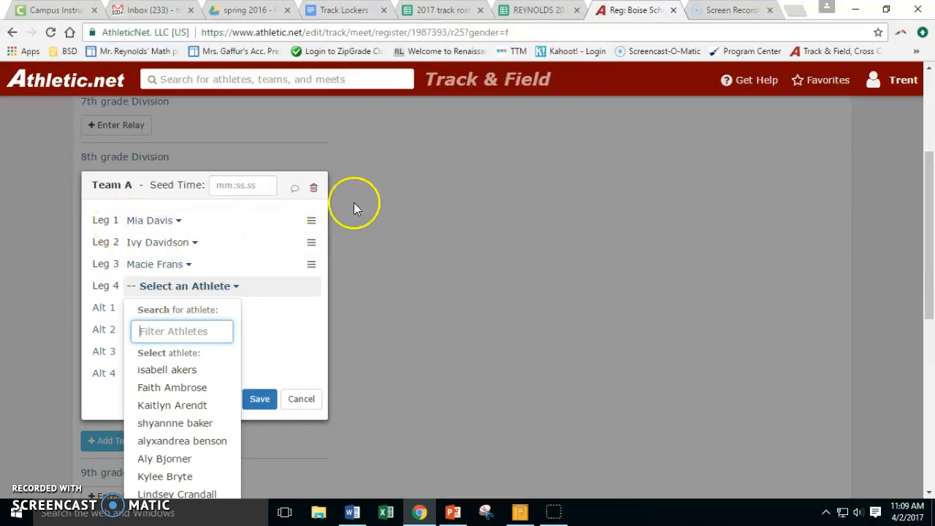
click(314, 191)
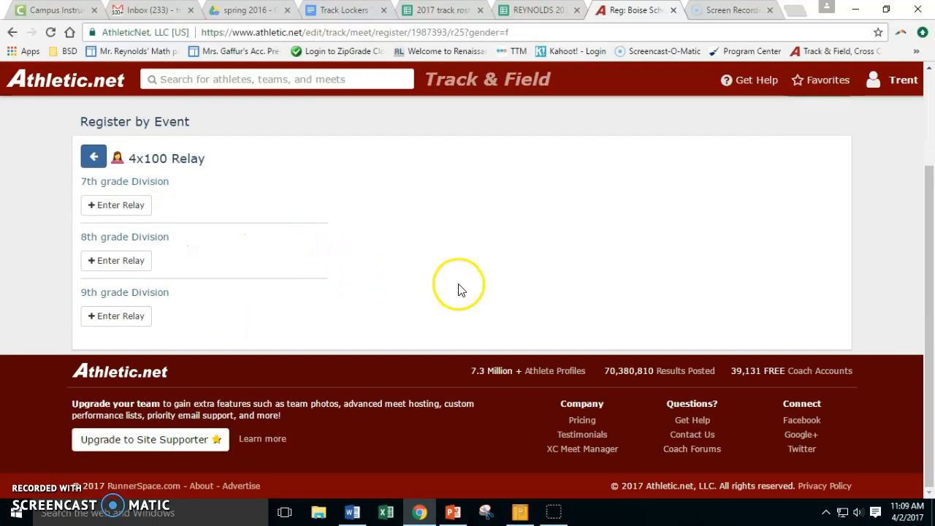
click(94, 159)
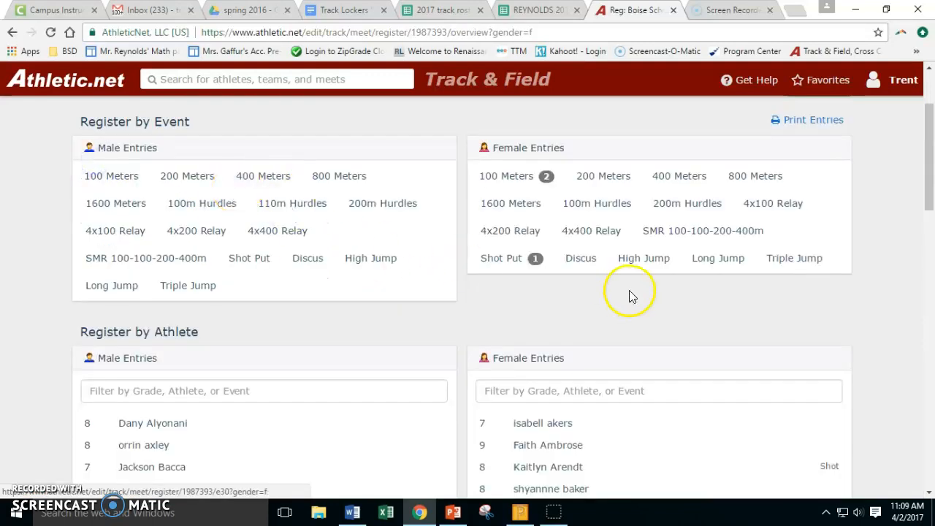
Step: Review the events and the male and female athlete lists on the registration overview down to the add-athlete options
scroll(668, 307, down, 1)
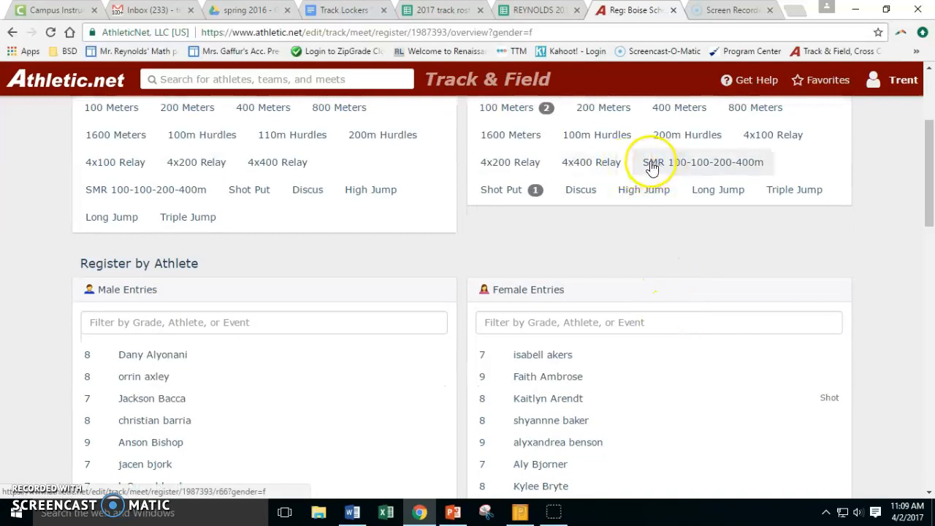
scroll(626, 253, down, 1)
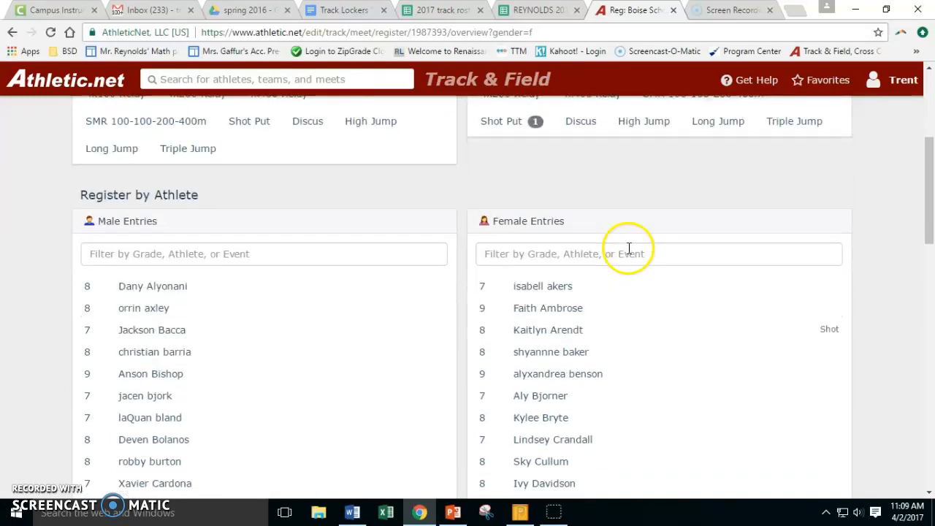
scroll(665, 227, down, 2)
scroll(665, 228, up, 2)
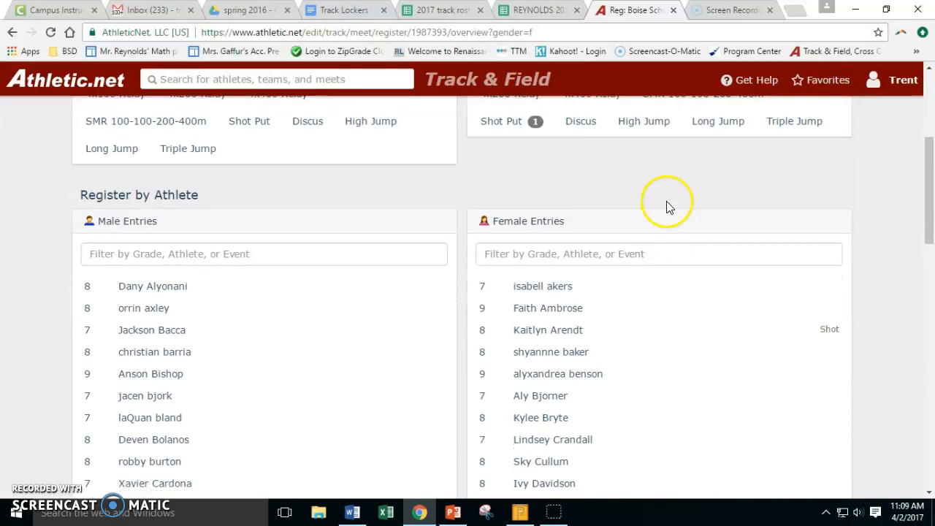
scroll(625, 191, up, 3)
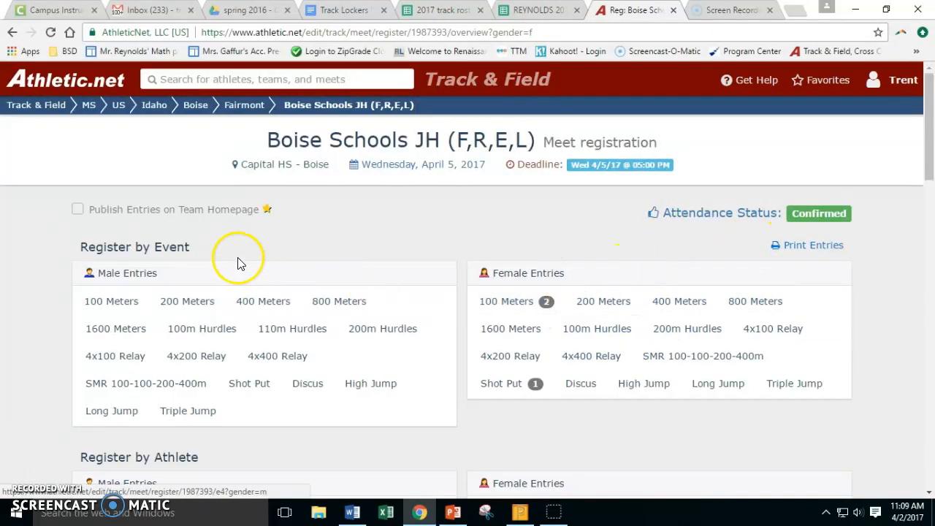
scroll(686, 240, down, 5)
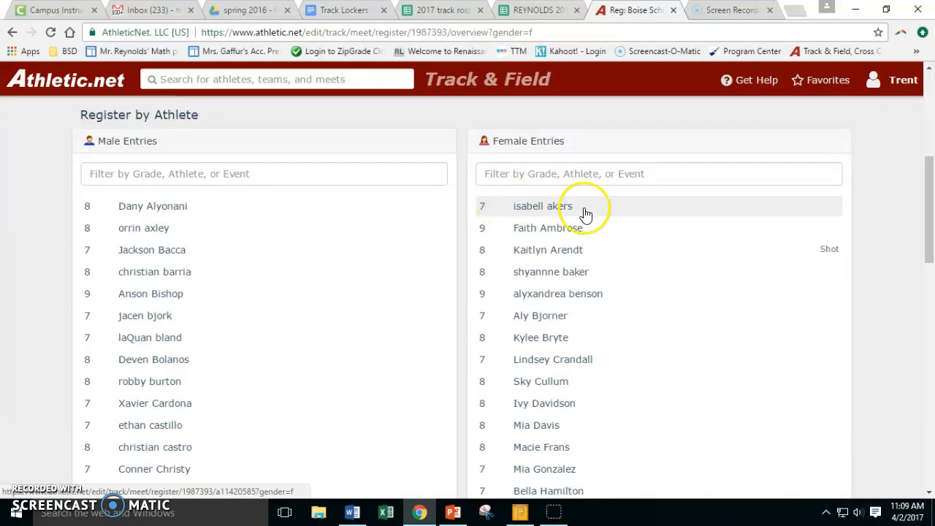
scroll(587, 278, down, 13)
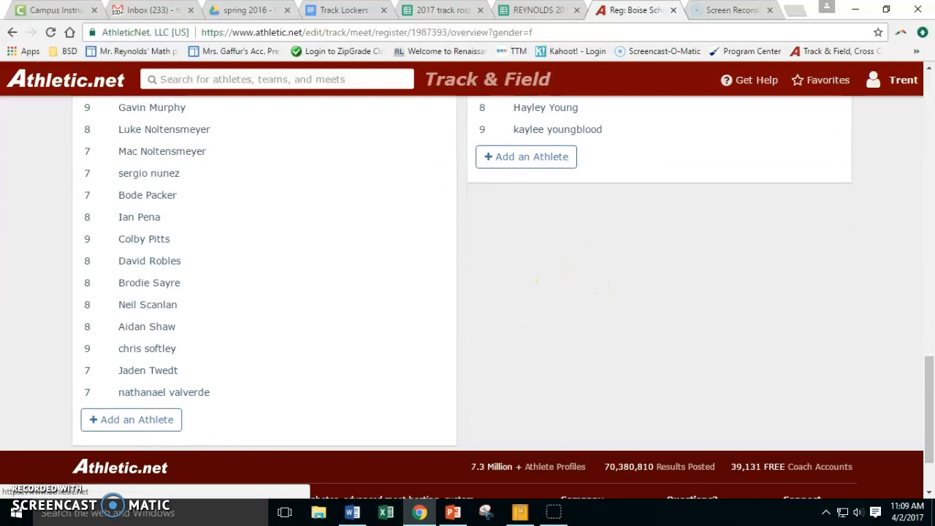
scroll(682, 153, down, 1)
scroll(638, 241, up, 1)
scroll(163, 359, down, 1)
Step: Start adding an athlete to the female list with 8th Grade selected, try the first and last name fields, and cancel the form
click(94, 422)
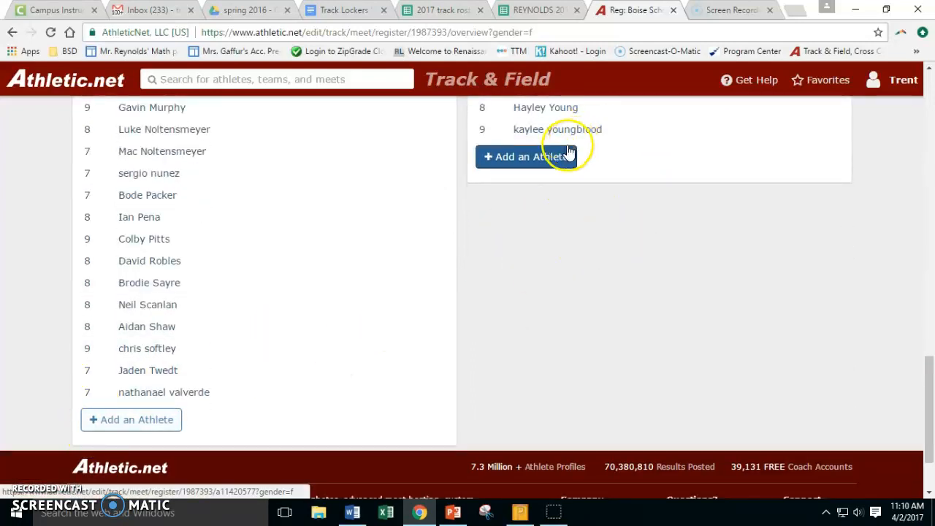
click(533, 158)
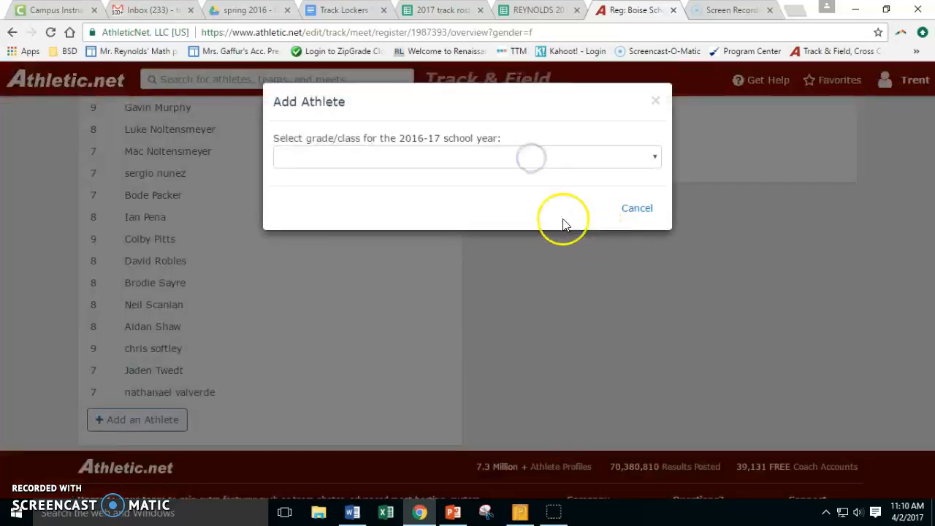
click(431, 154)
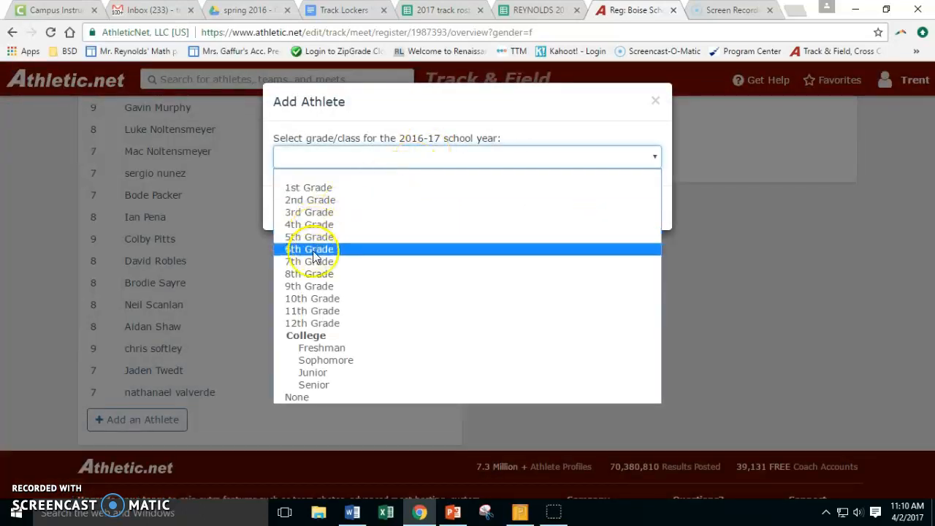
click(316, 280)
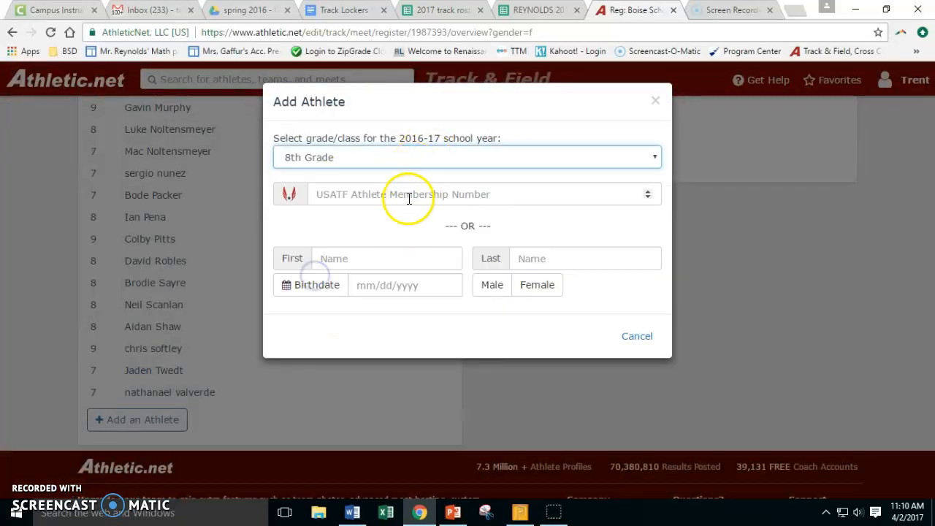
click(386, 251)
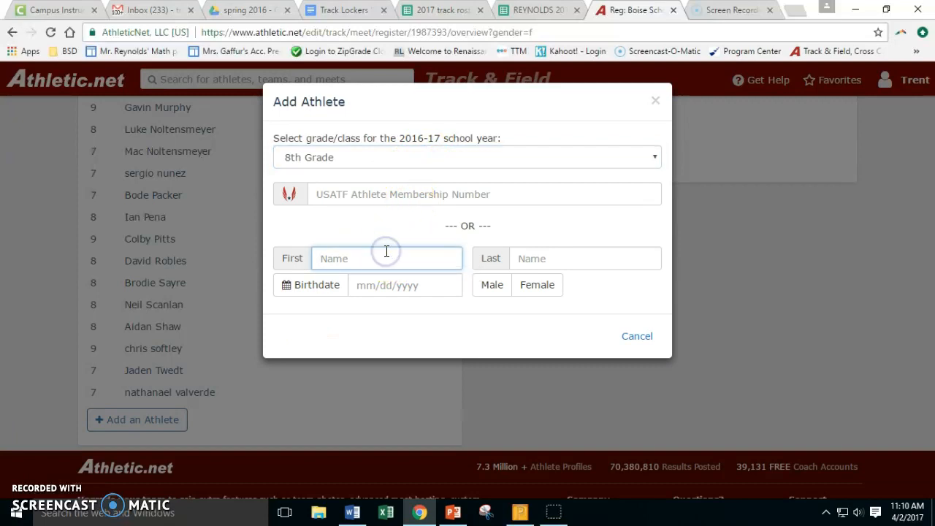
click(592, 257)
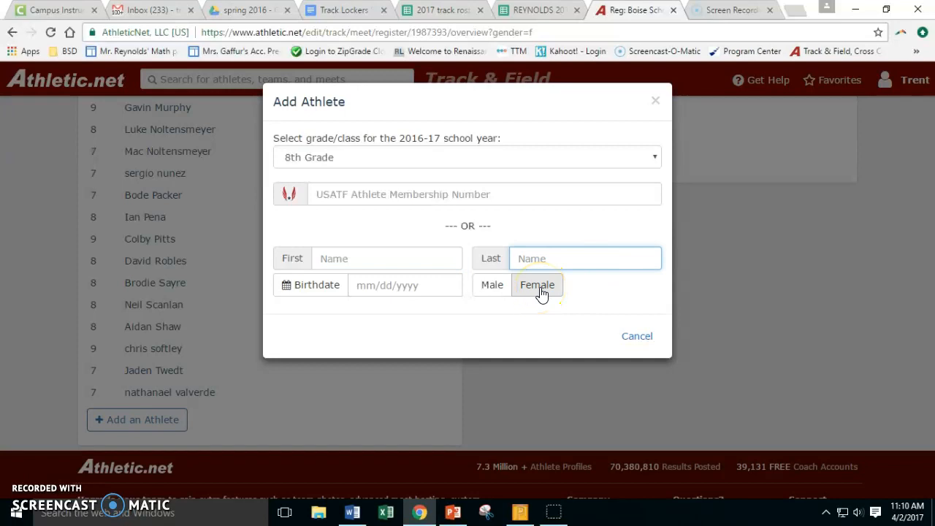
click(375, 260)
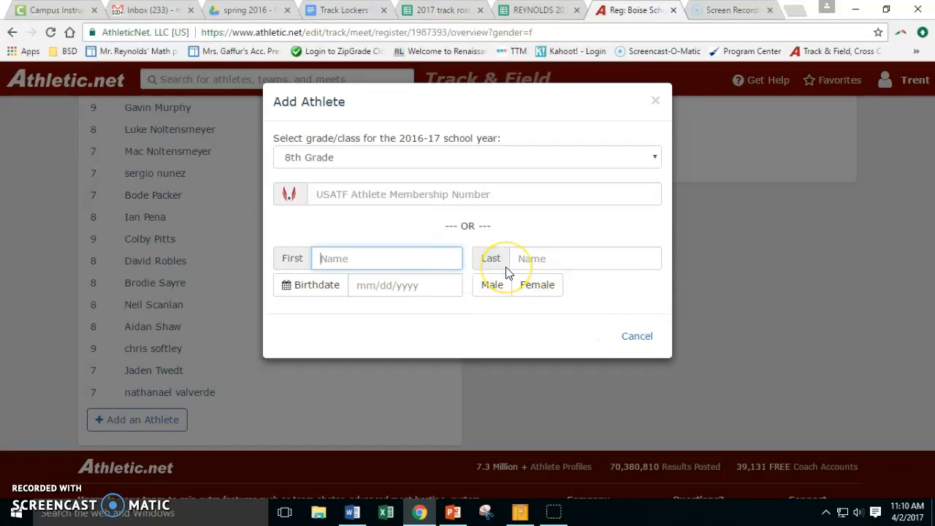
click(638, 338)
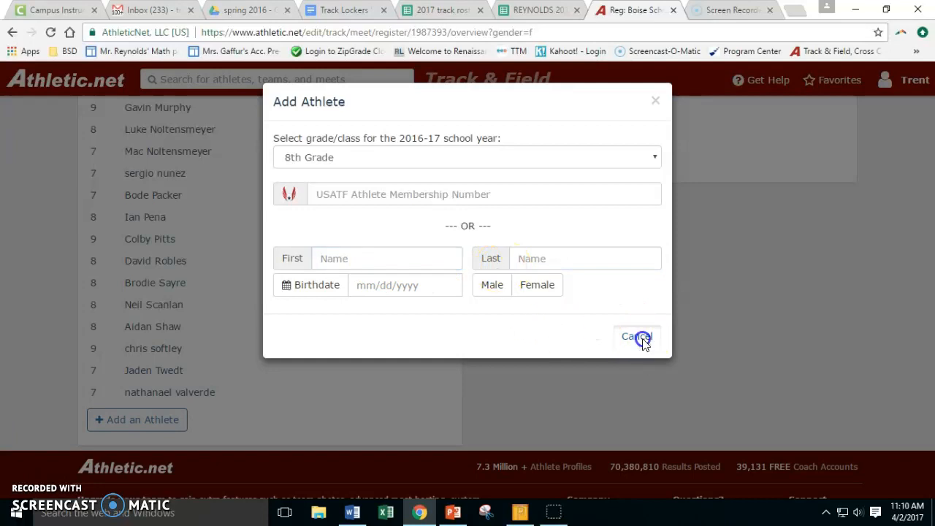
Step: Check how much time is left before the meet's registration deadline
scroll(668, 248, up, 2)
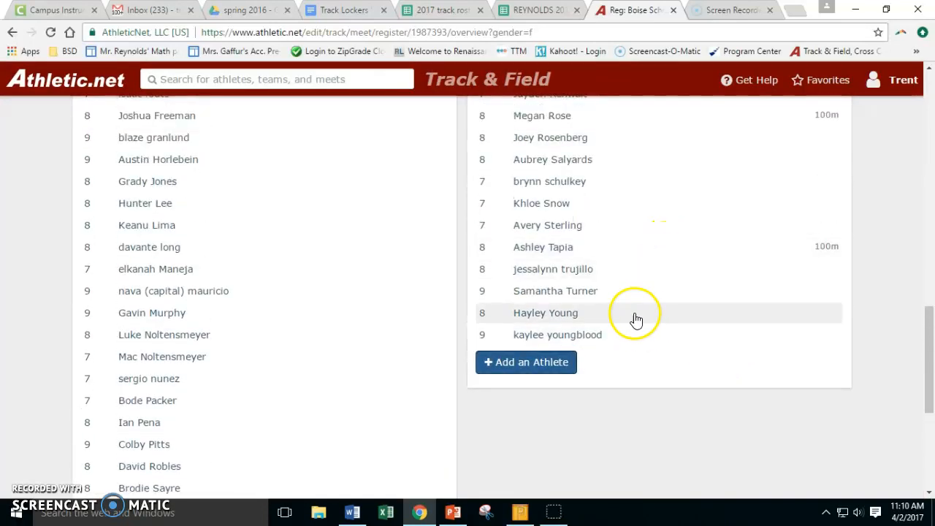
scroll(636, 313, up, 10)
scroll(669, 270, up, 4)
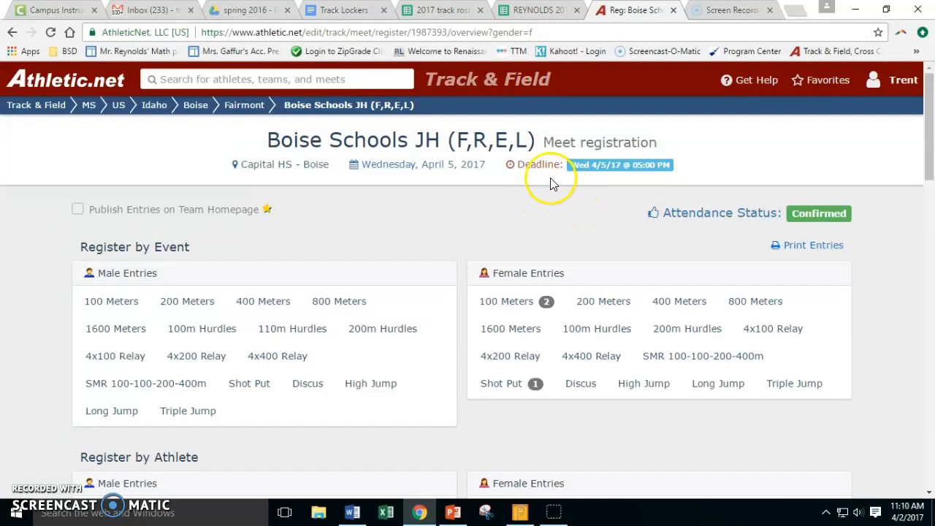
mouse_move(573, 173)
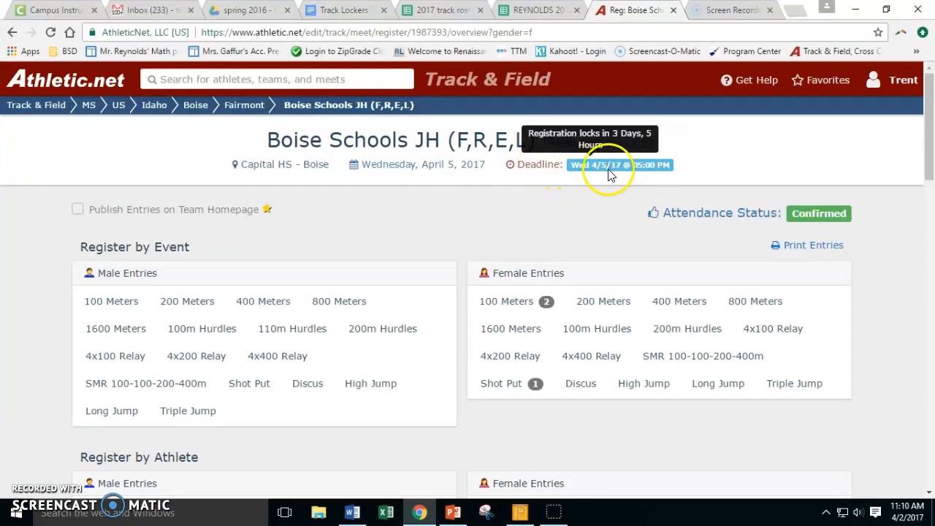